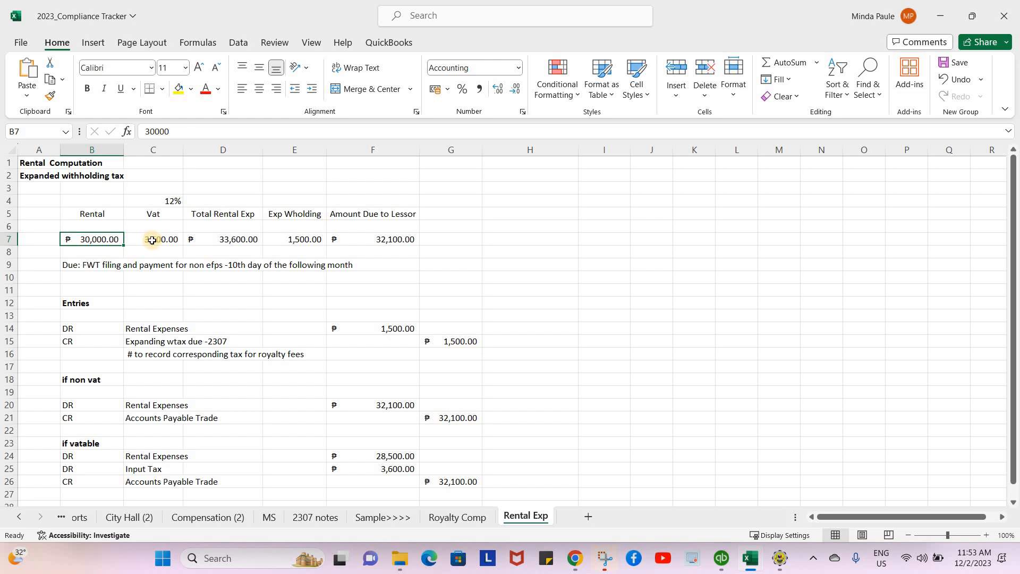
- Examine the VAT and expanded withholding formulas in the row 7 rental computation
left_click(152, 241)
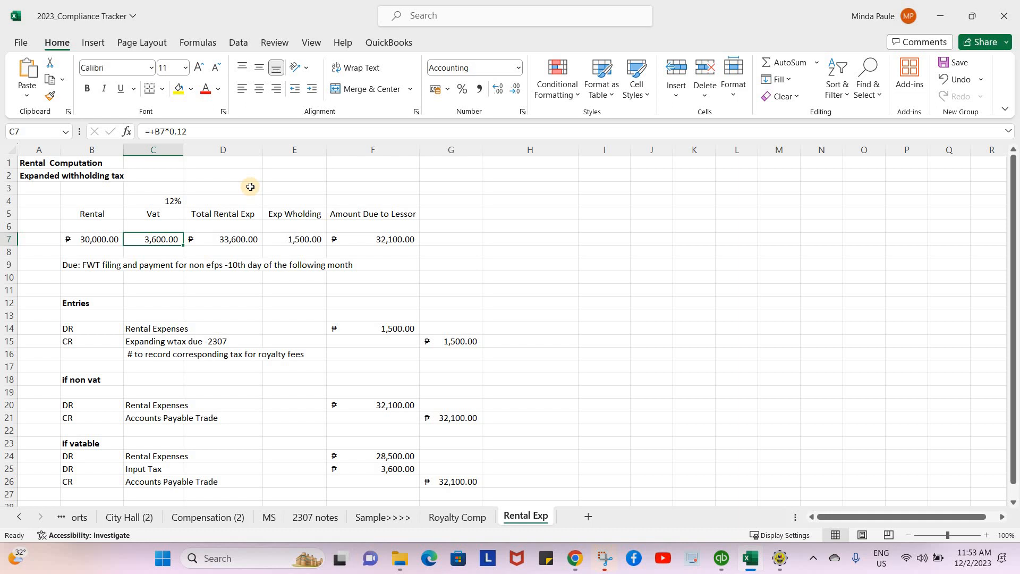
left_click(250, 187)
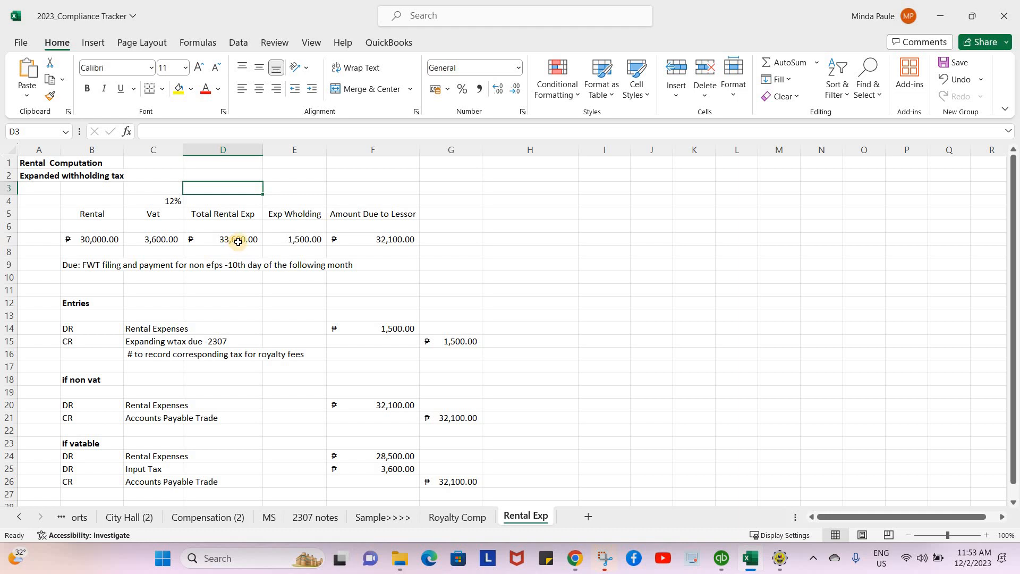
left_click(285, 237)
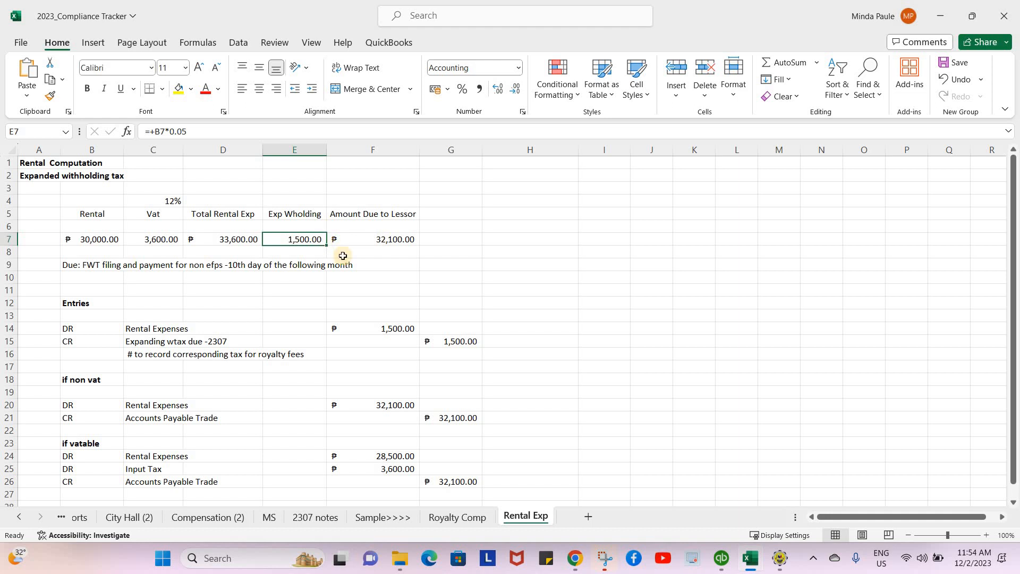
left_click(598, 312)
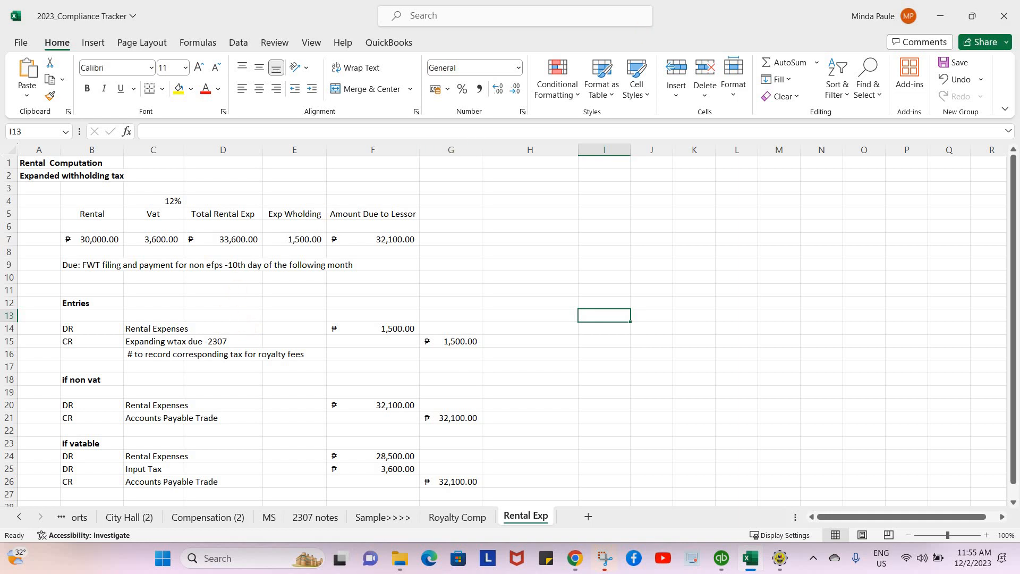
- Switch to QuickBooks and start a new vendor bill with 2012 · Withholding Exp Tax Pay 2307 as its A/P account
left_click_drag(1019, 79, 847, 102)
left_click(867, 94)
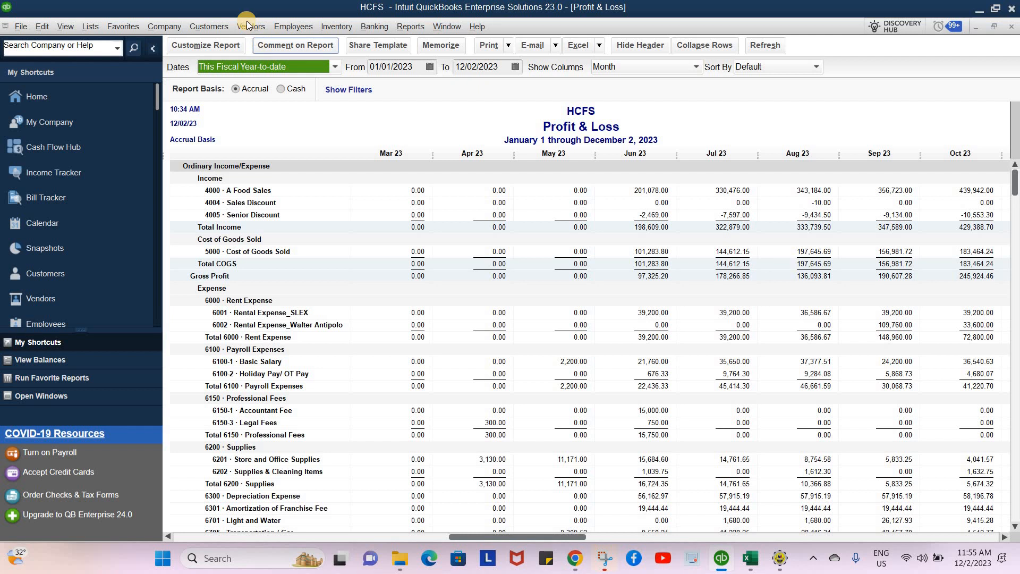
left_click(247, 22)
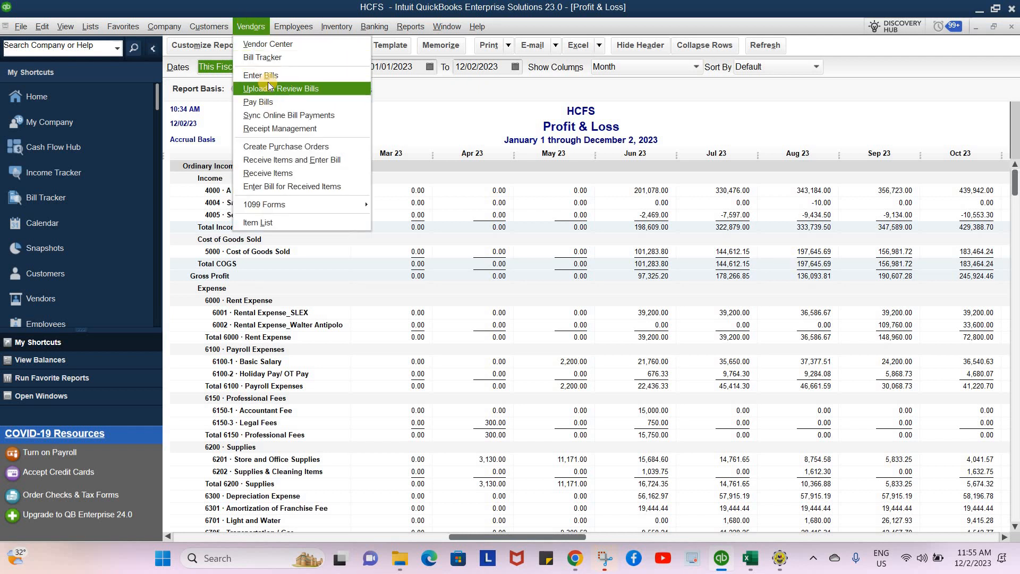
left_click(269, 77)
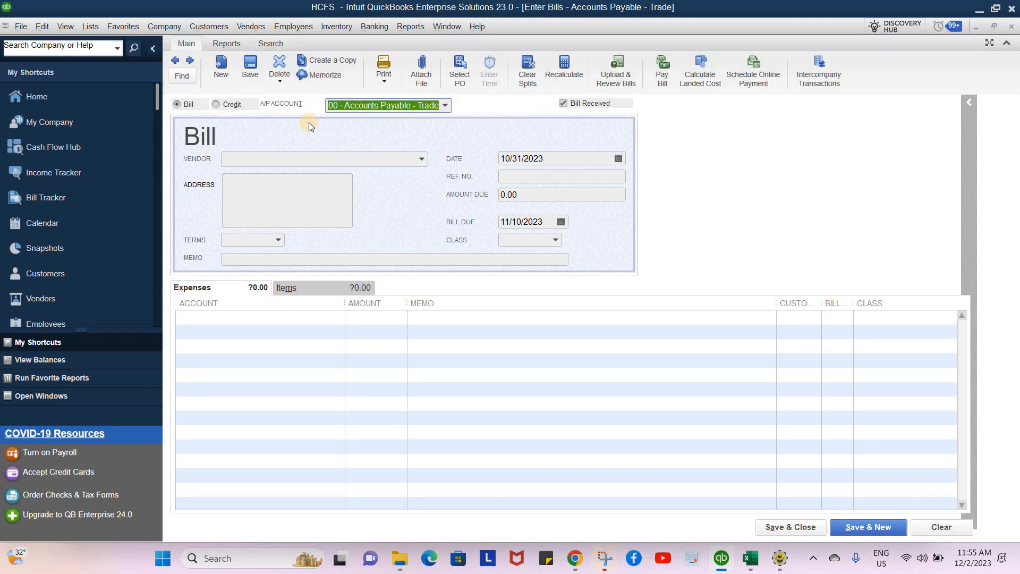
left_click(445, 106)
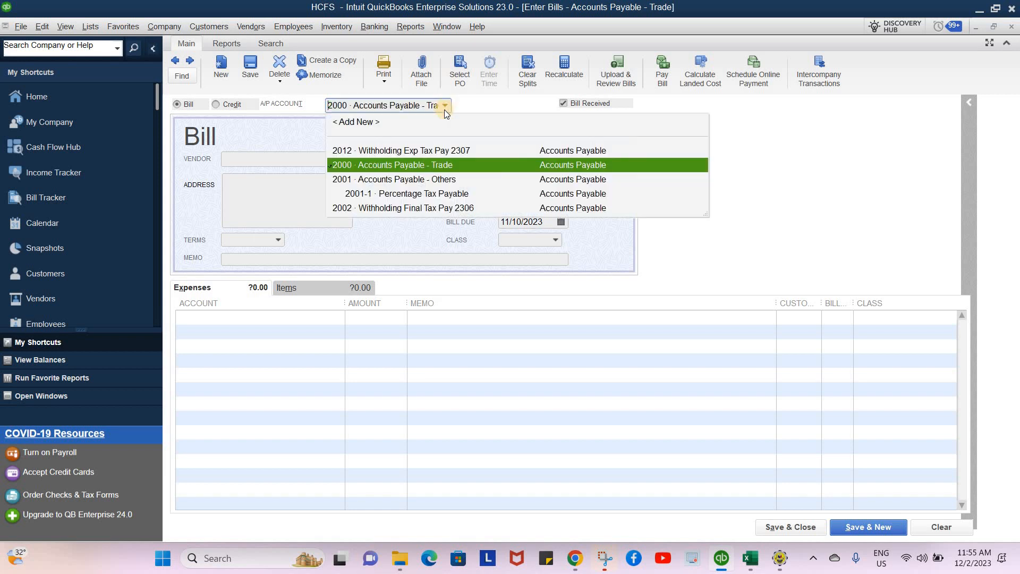
left_click(413, 152)
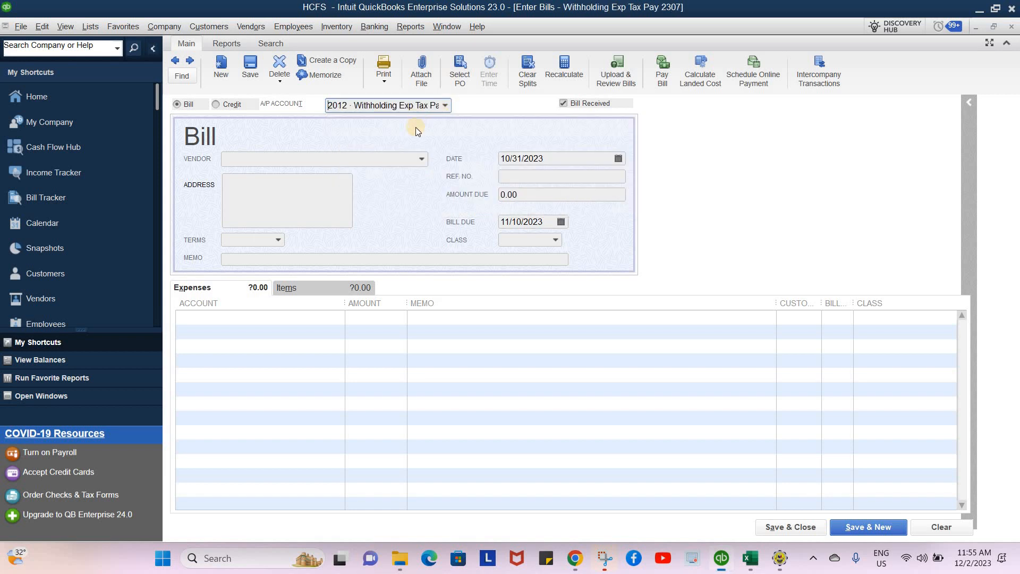
- Choose Willin Sales Inc / WalterMart Antipolo as the bill's vendor
left_click(421, 160)
scroll(398, 251, "down", 12)
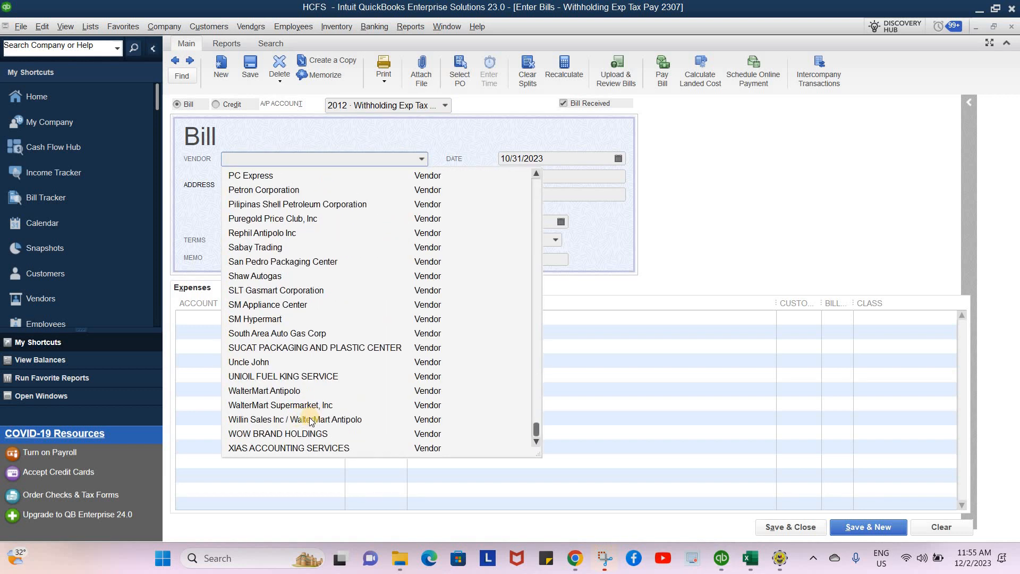
left_click(310, 421)
- Date the bill 11/30/2023 and enter TBD as its reference number
left_click(618, 159)
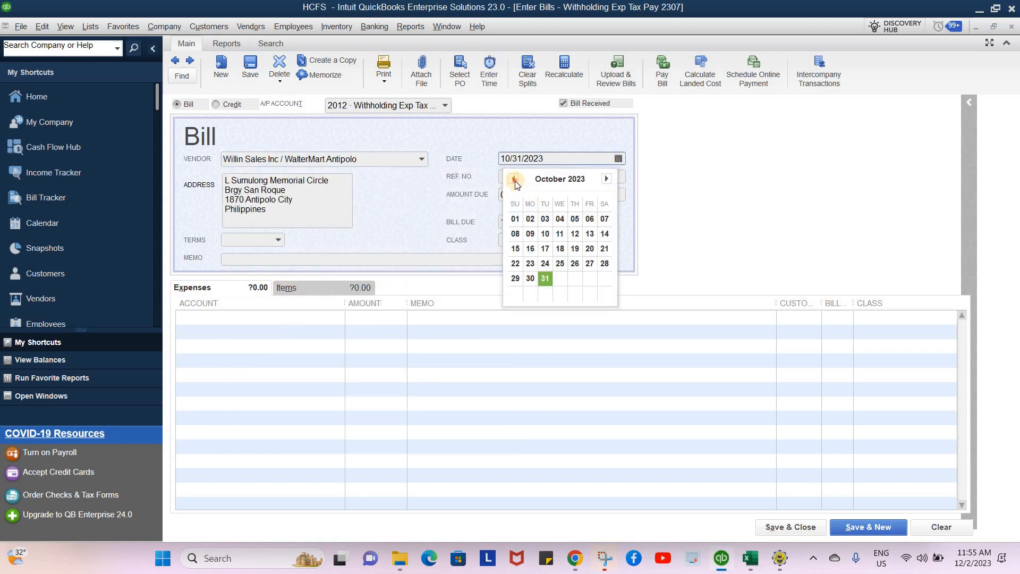
left_click(513, 179)
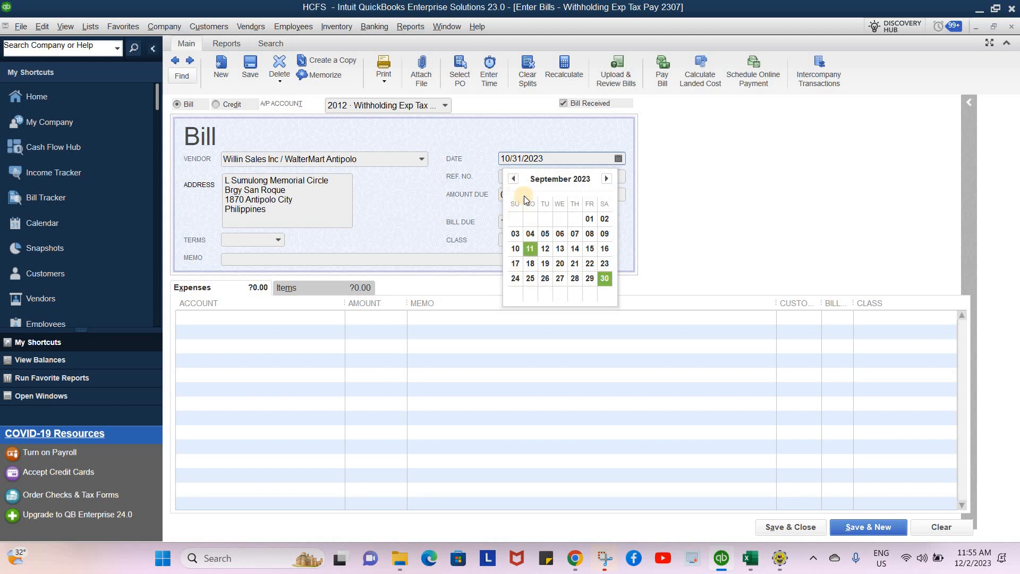
left_click(606, 179)
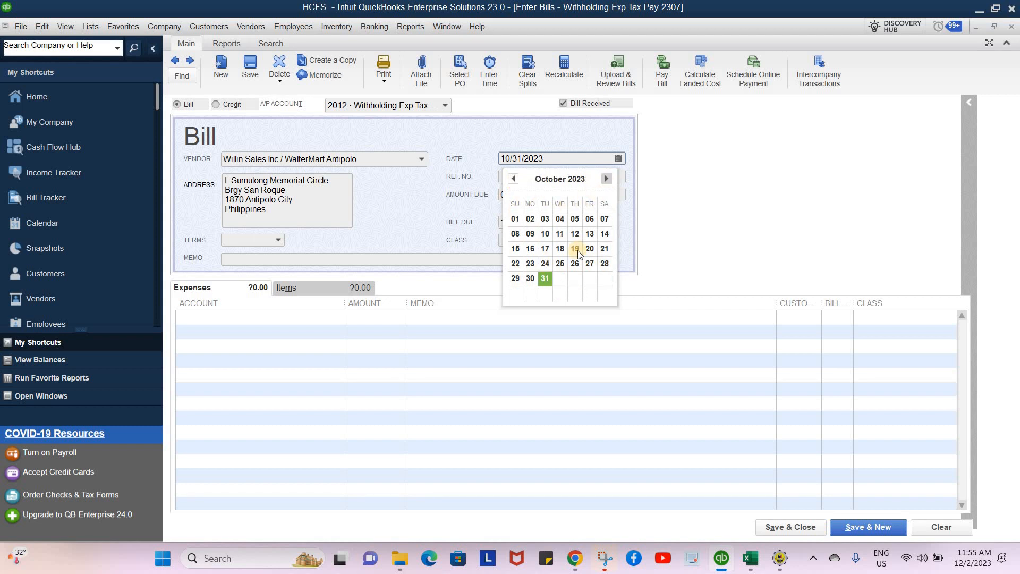
left_click(575, 279)
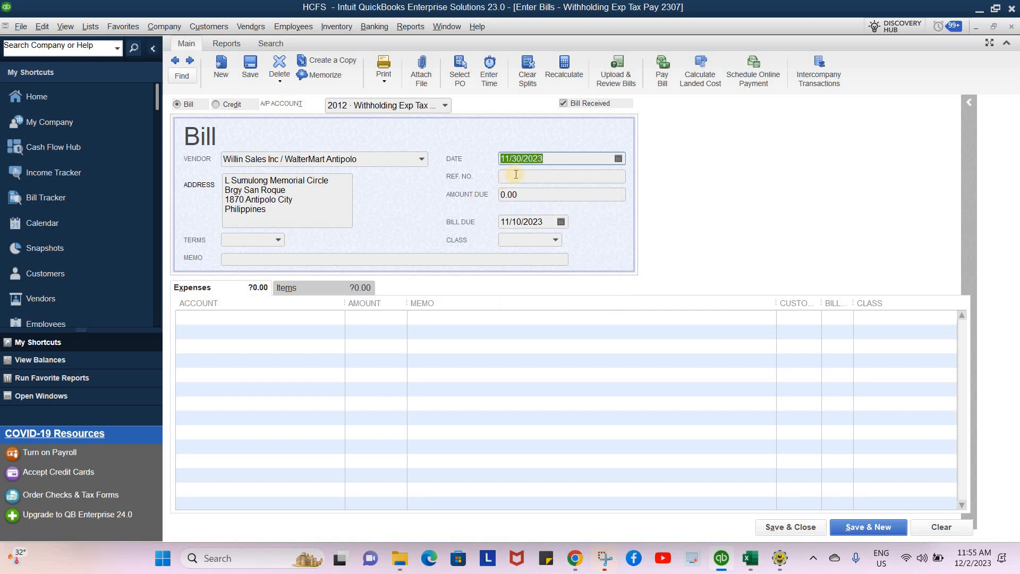
left_click(516, 174)
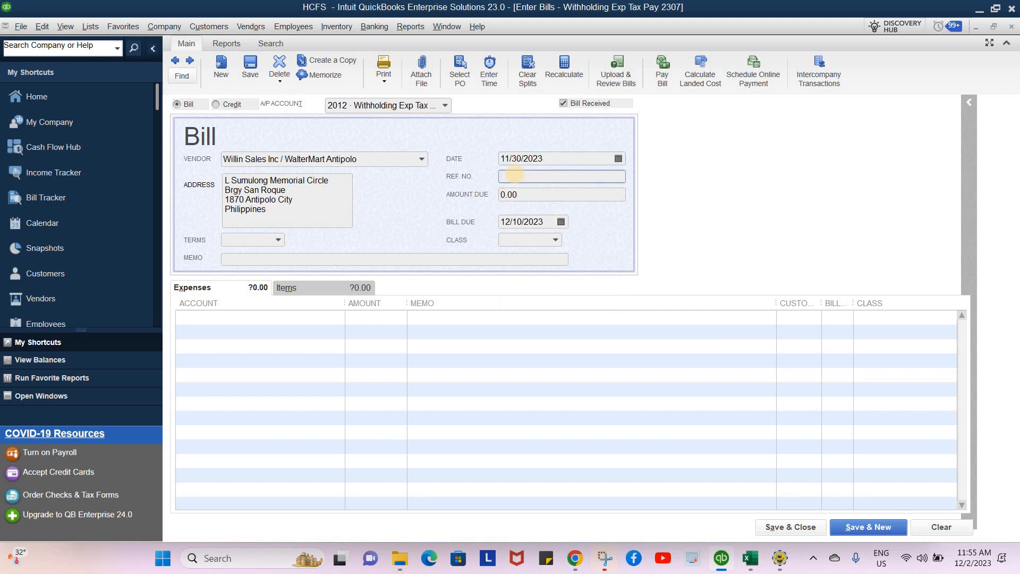
type("TBD")
- Check the withholding tax entry on the Rental Exp sheet of 2023_Compliance Tracker in Excel, and return to the QuickBooks bill
mouse_move(754, 566)
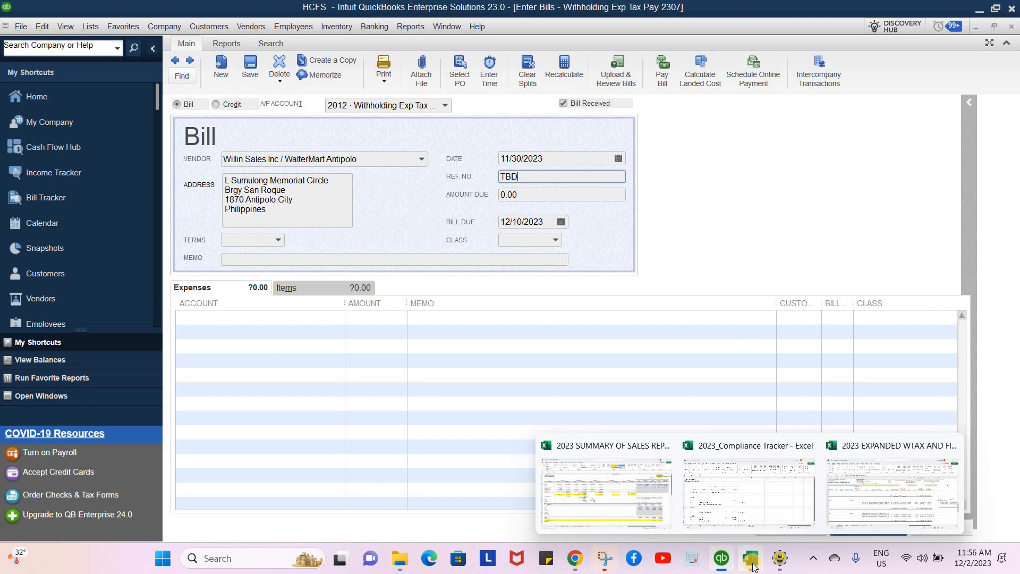
left_click(750, 500)
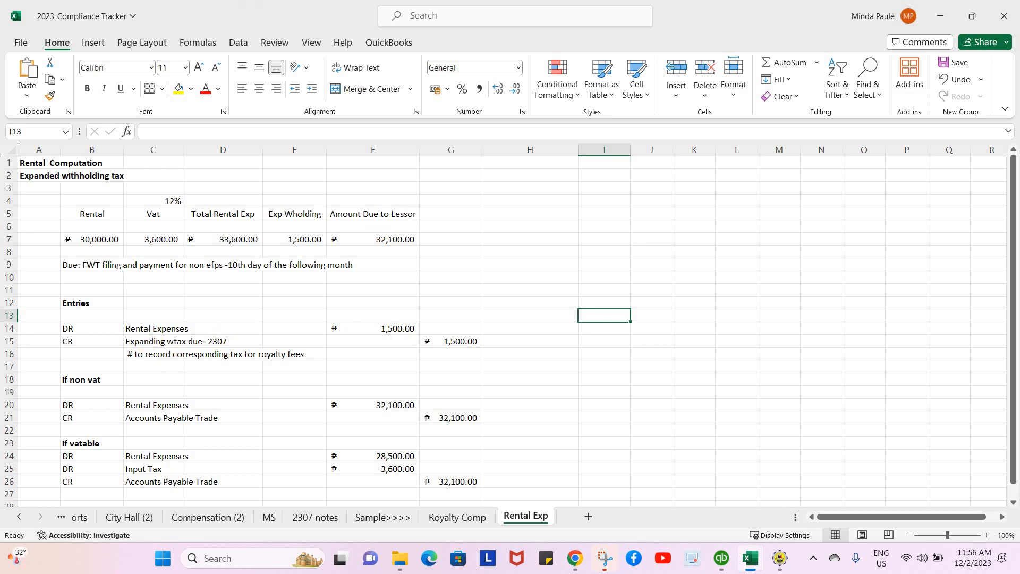
left_click(941, 16)
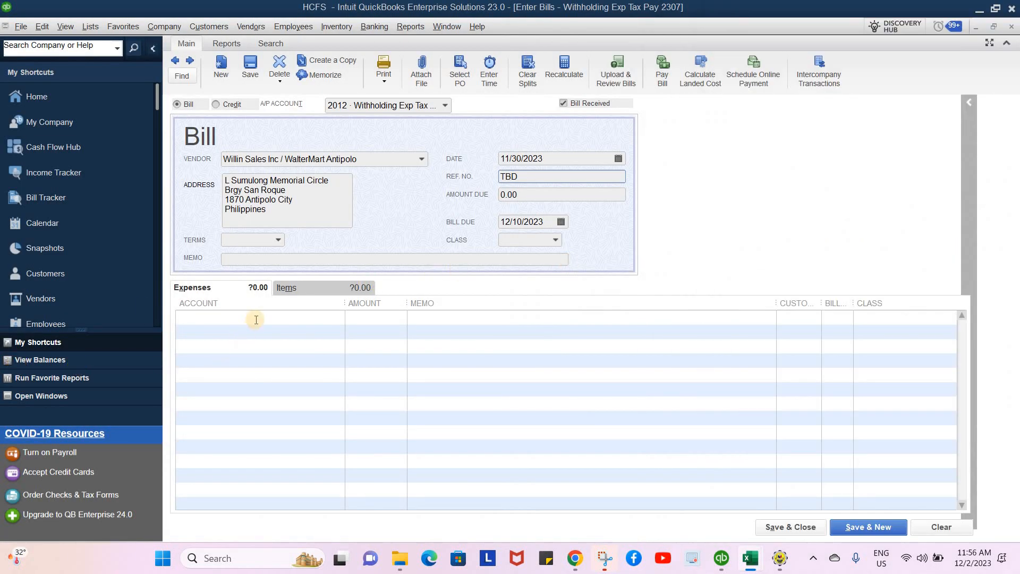
left_click(324, 320)
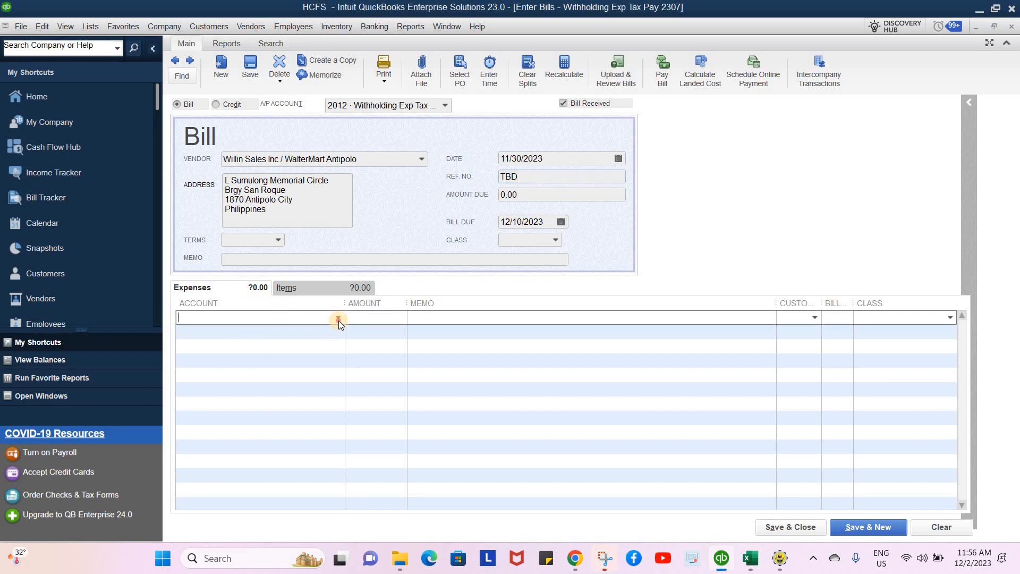
left_click(338, 318)
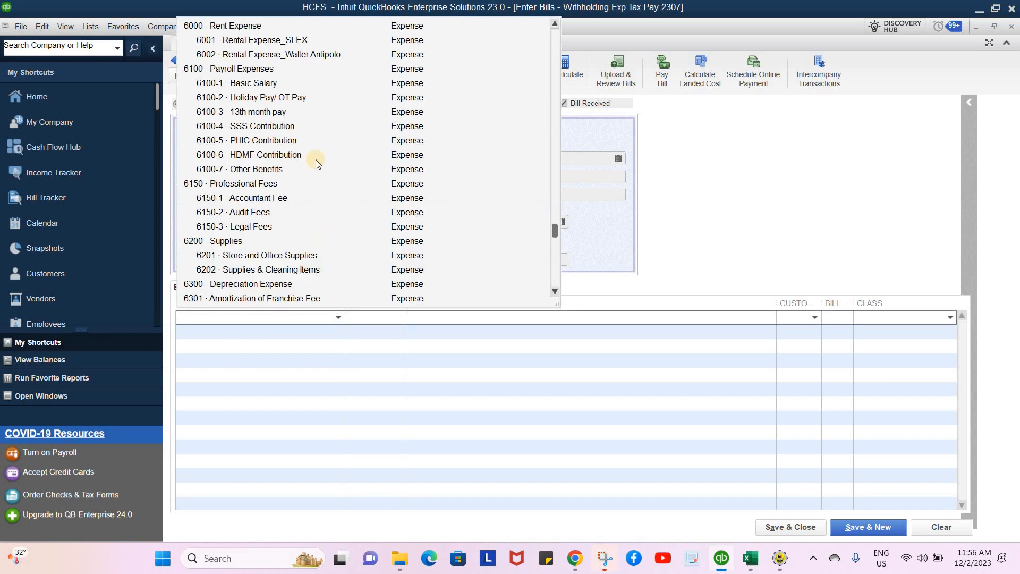
left_click(307, 54)
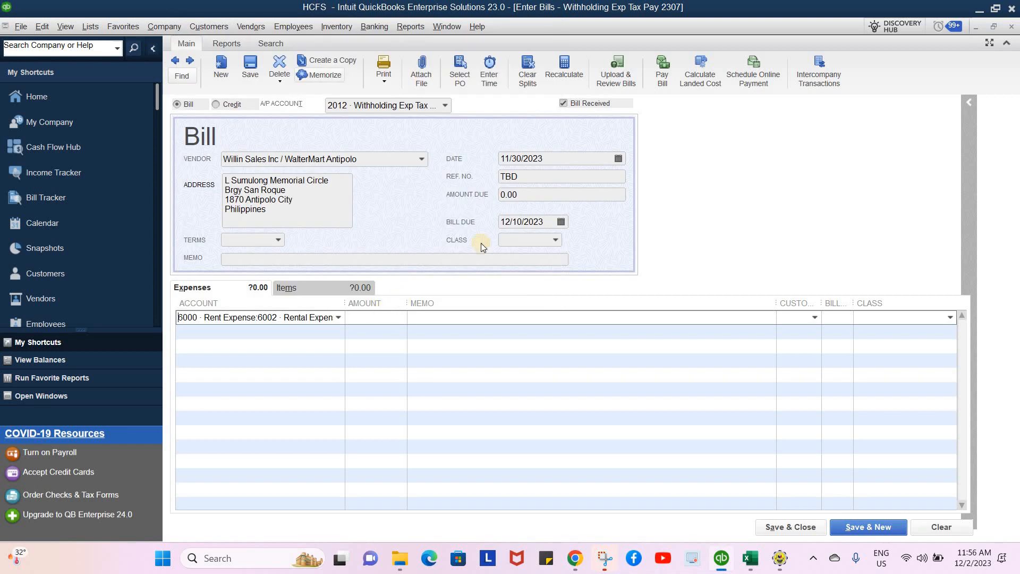
left_click(488, 200)
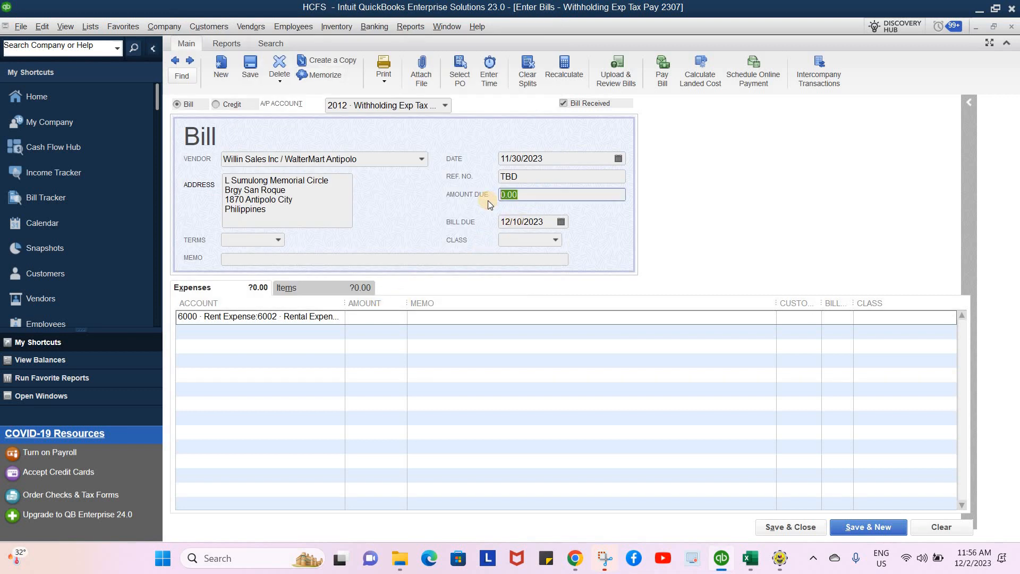
type("1500")
- Change the bill's vendor to BIR
left_click(421, 159)
scroll(378, 176, "up", 12)
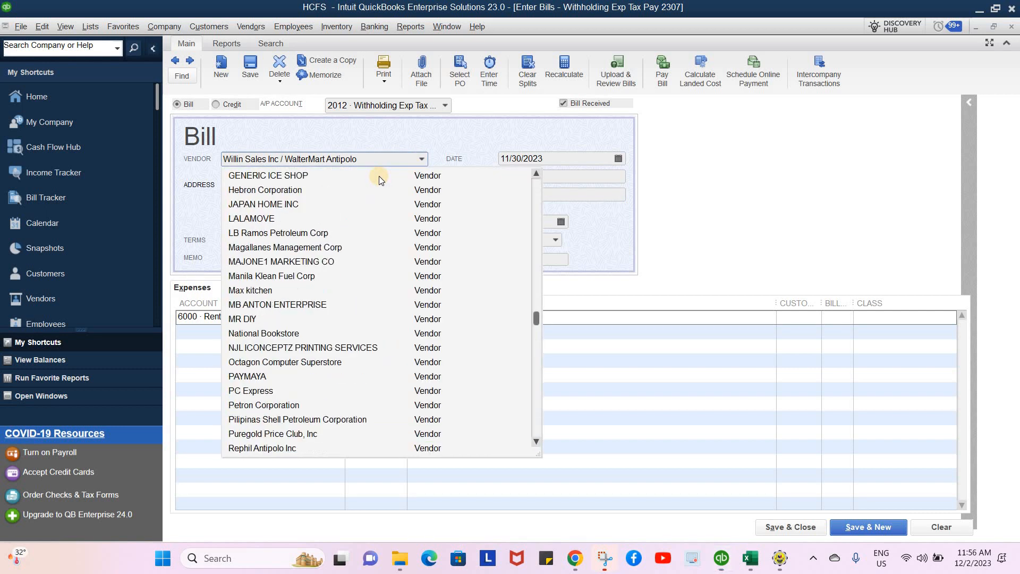
type("BIR")
key("Tab")
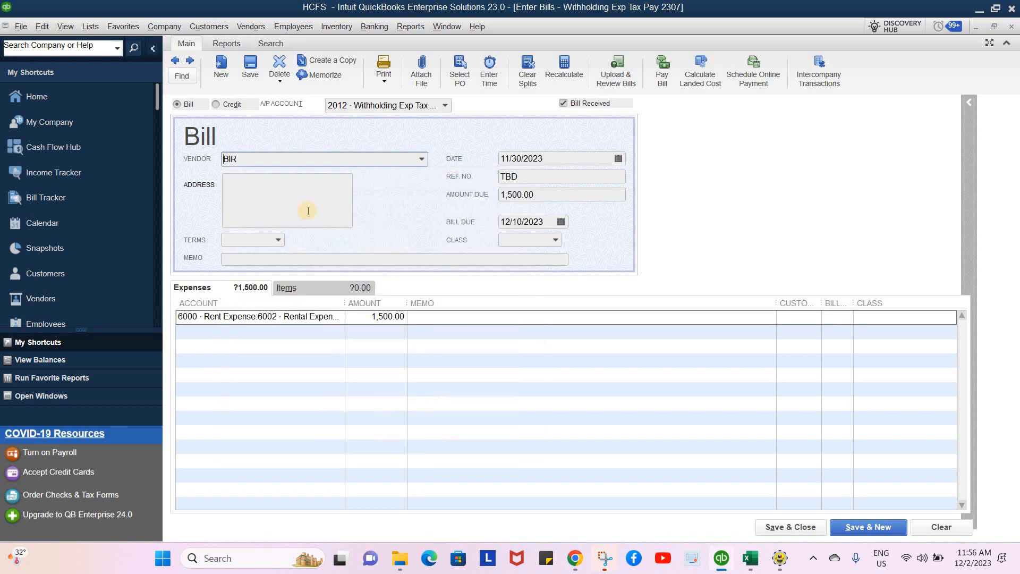
- Enter the bill memo "TO RECORD WTAX DUE TO BIR DUE ON 12/10" and set the bill's class to WANT
left_click(272, 260)
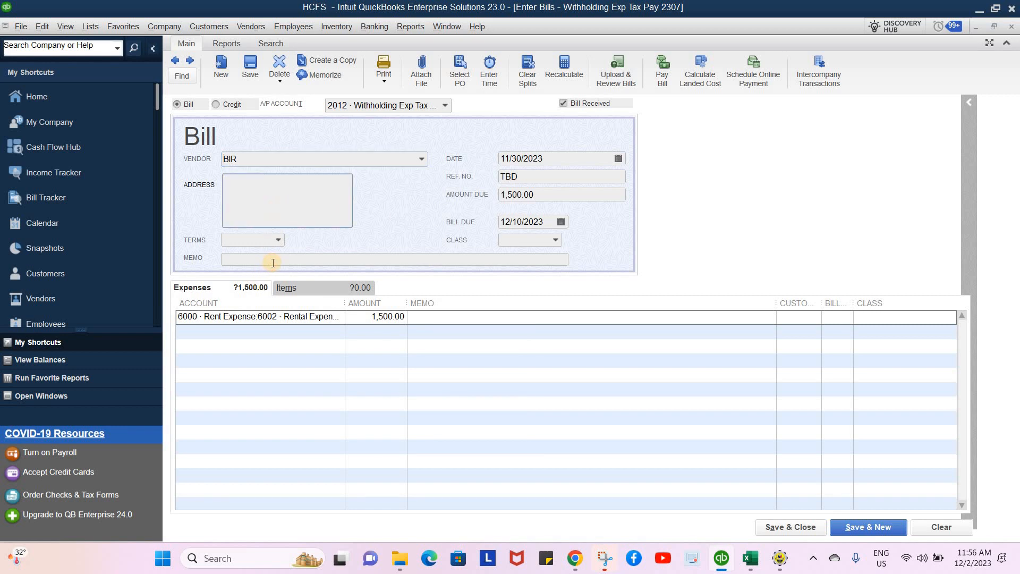
type("TO RECORD")
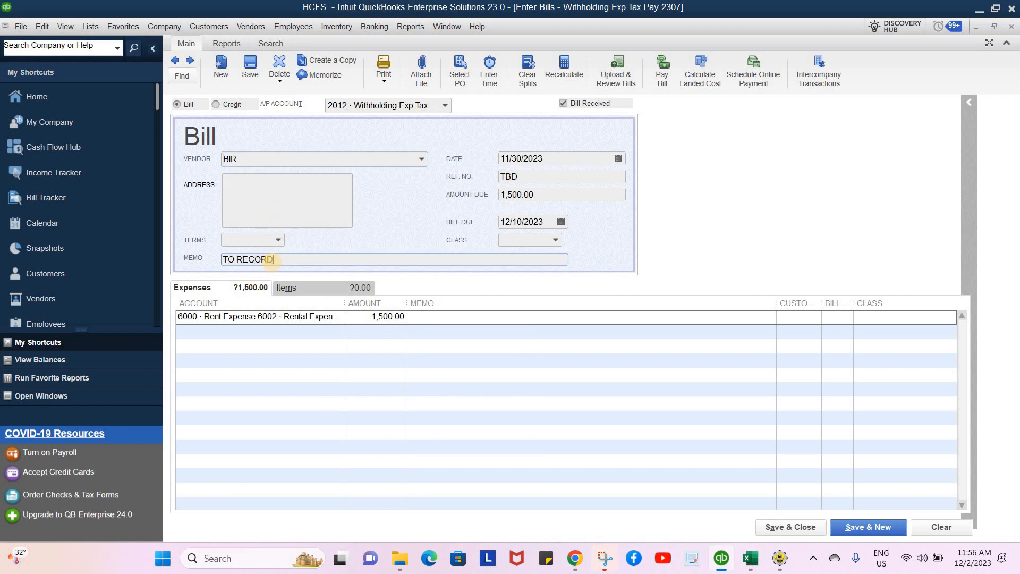
type(" WTAX DUE TO BIR DUE ON")
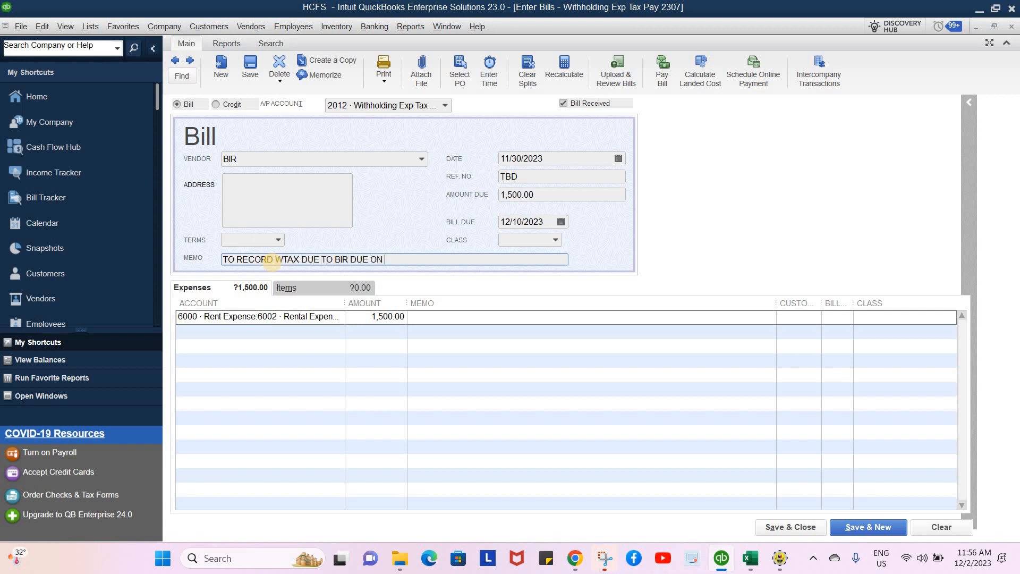
left_click(556, 240)
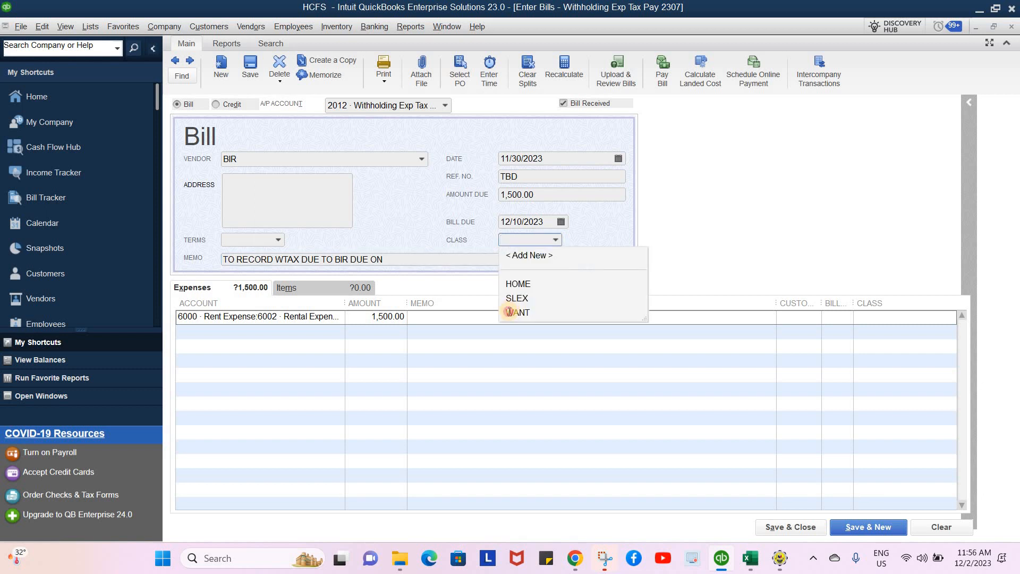
left_click(518, 312)
left_click(398, 262)
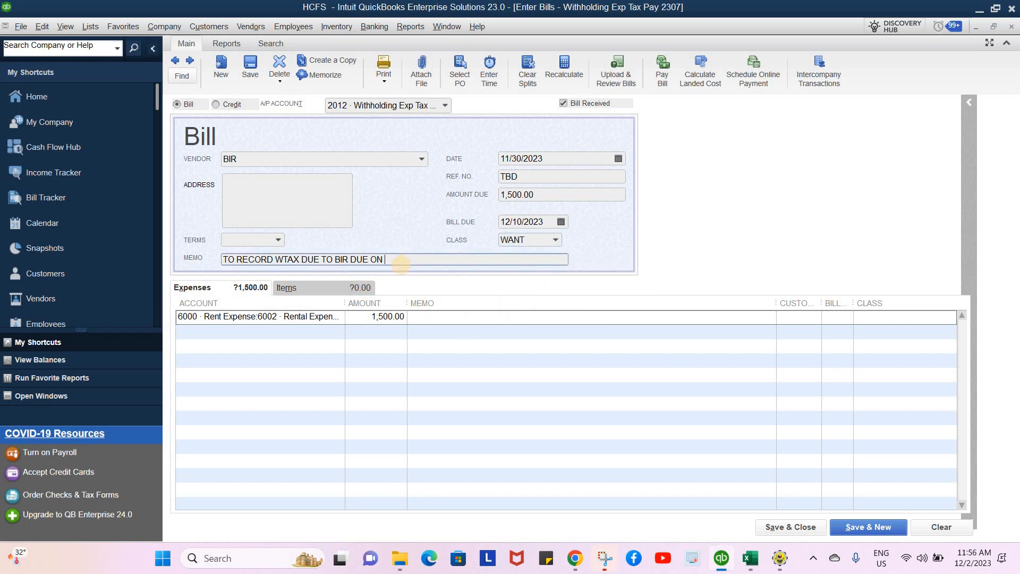
type("12/10")
- Copy the bill memo into the expense line, set the line's class to WANT, and save the bill, continuing with a new one
key("shift+Home")
key("ctrl+c")
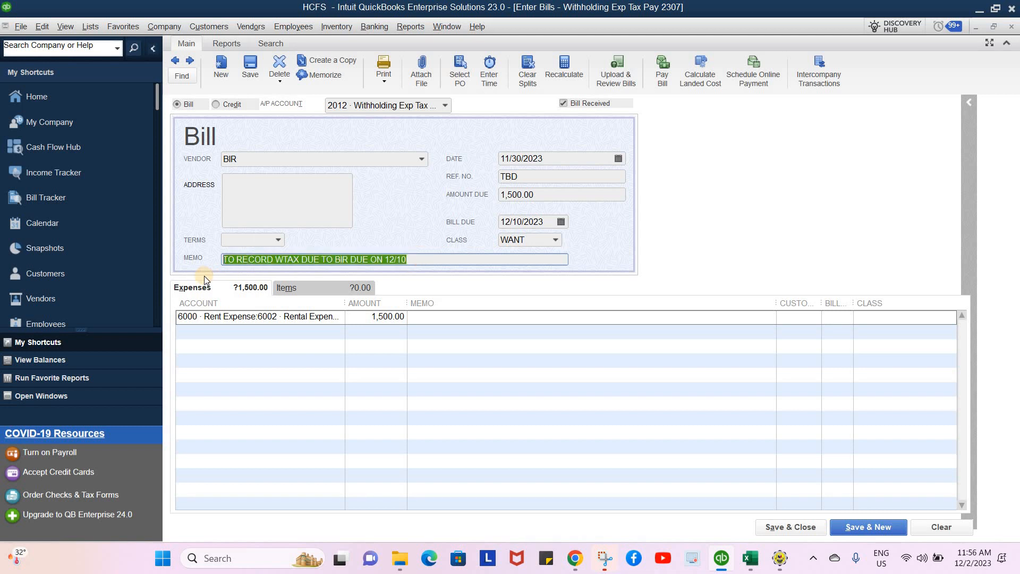
left_click(457, 314)
key("ctrl+v")
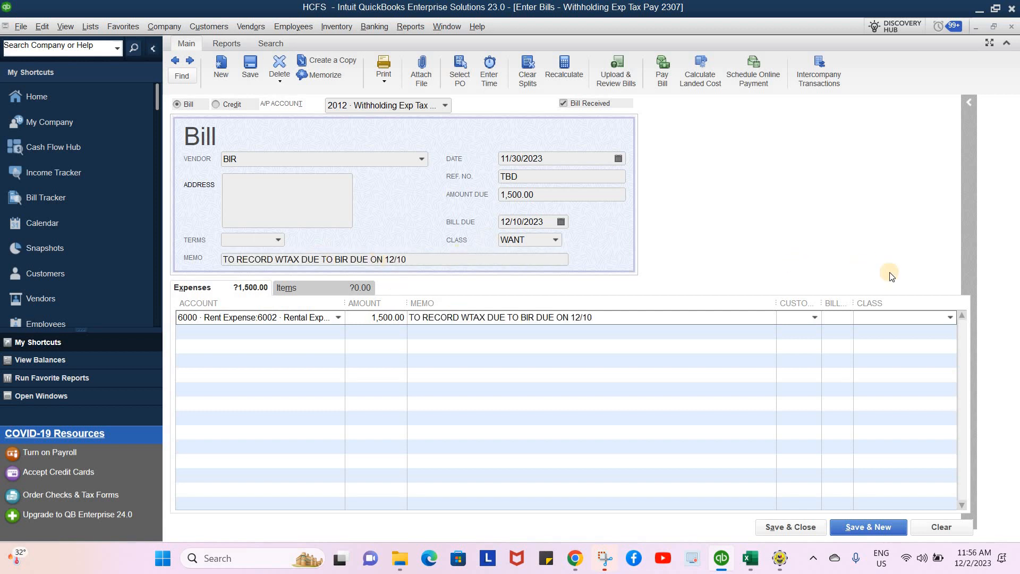
left_click(949, 317)
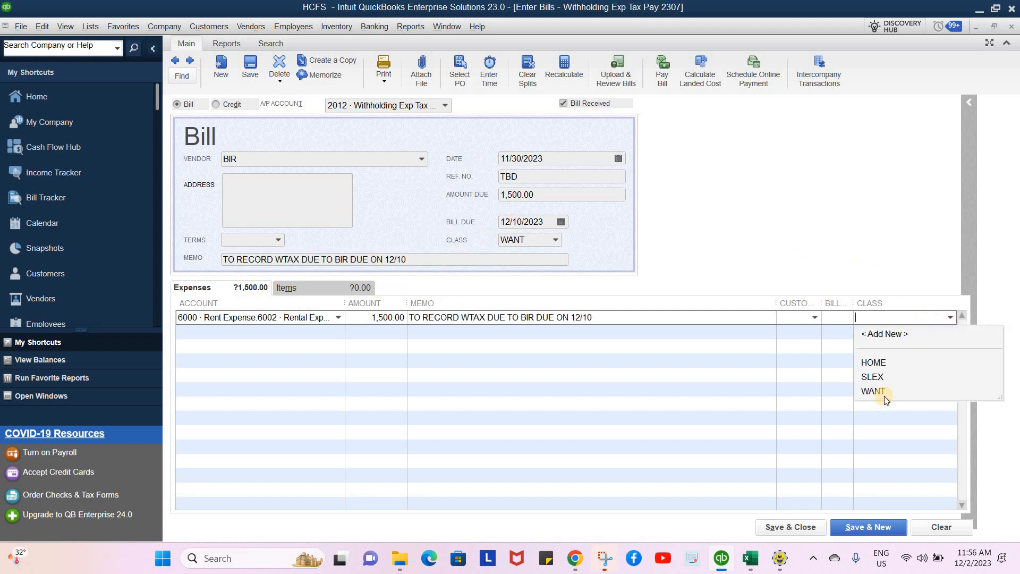
left_click(884, 396)
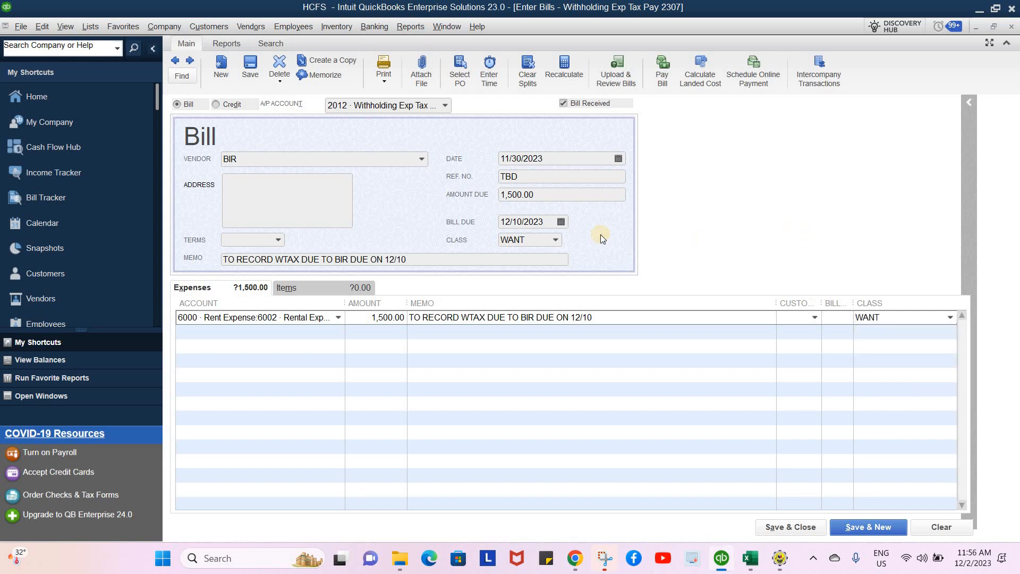
left_click(857, 526)
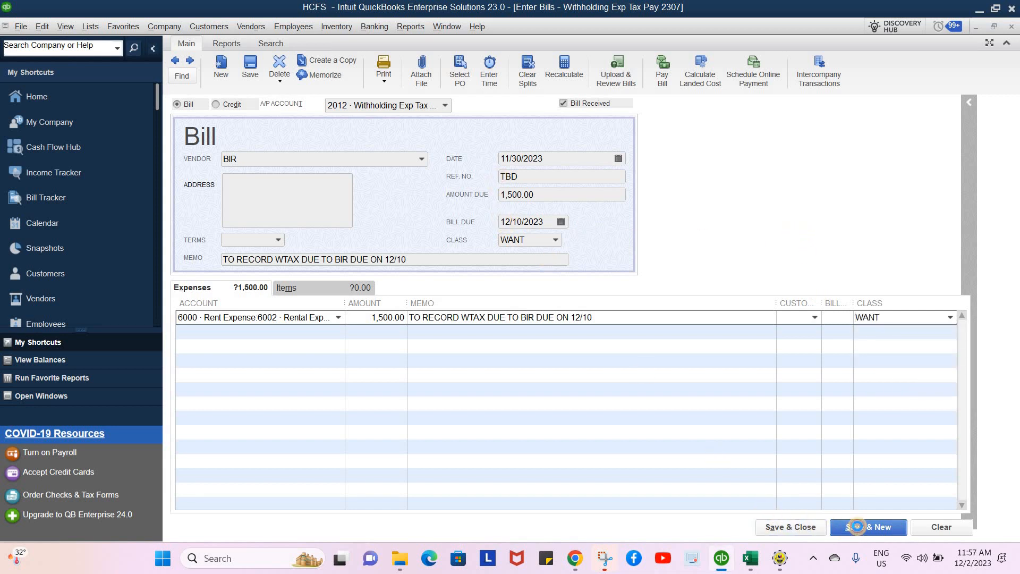
- Set the new bill's vendor to Willin Sales Inc / WalterMart Antipolo and its A/P account to 2000 · Accounts Payable - Trade
left_click(419, 158)
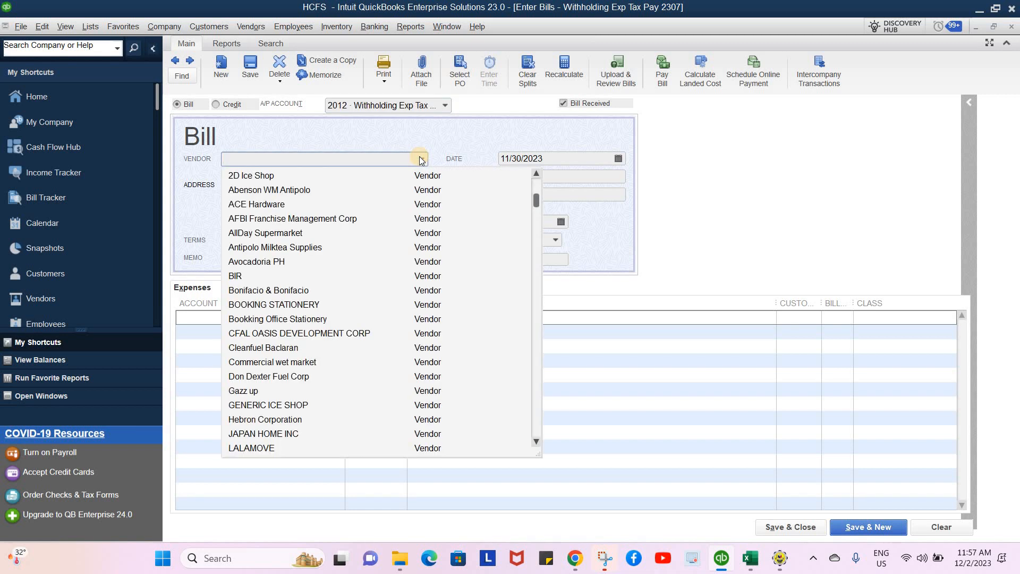
scroll(346, 401, "down", 10)
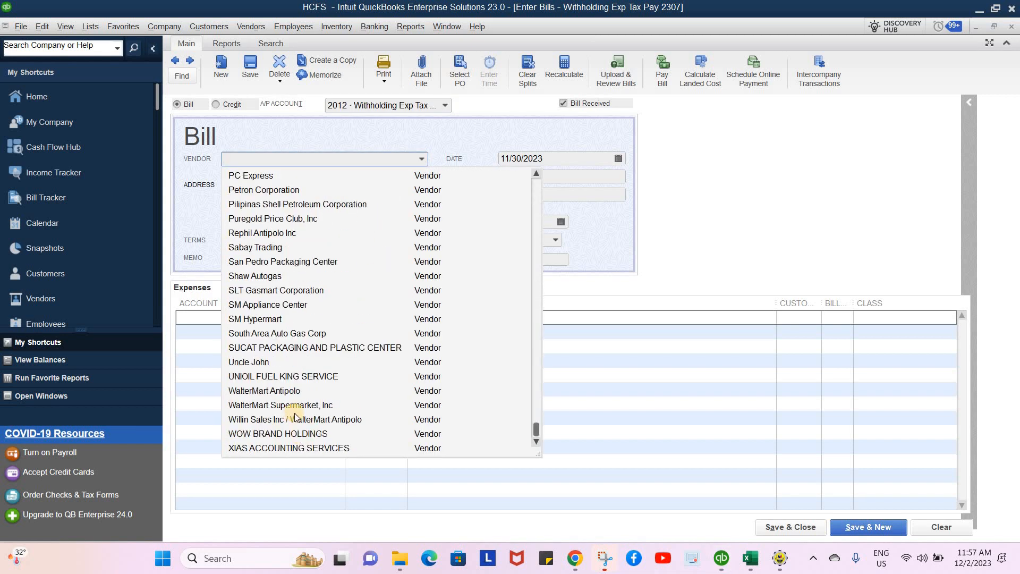
left_click(288, 419)
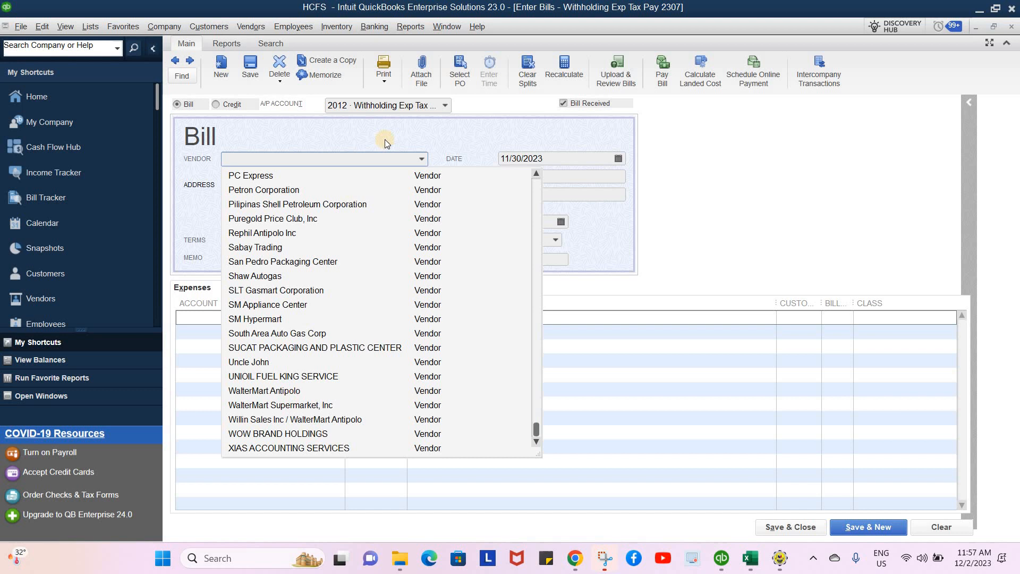
left_click(442, 110)
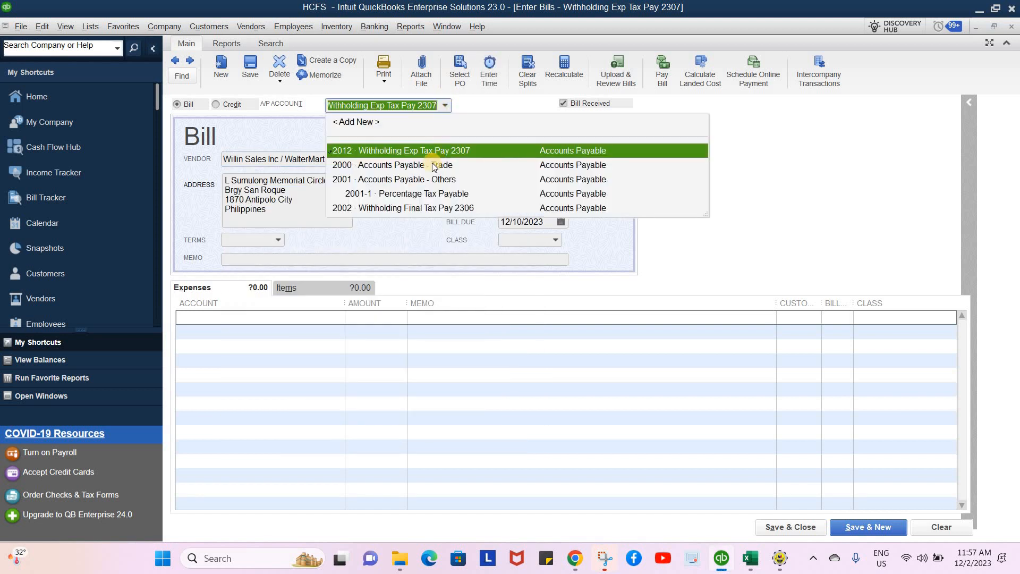
left_click(429, 165)
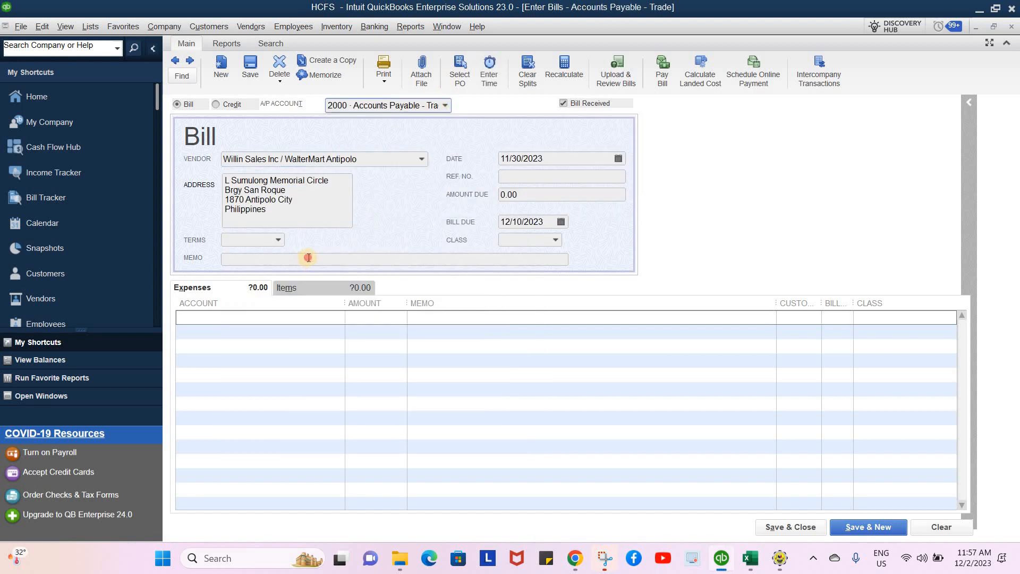
- Enter the bill memo "TO RECORD RENTAL FOR MONTH OF NOV" and the reference number TBD
left_click(307, 258)
type("TO ")
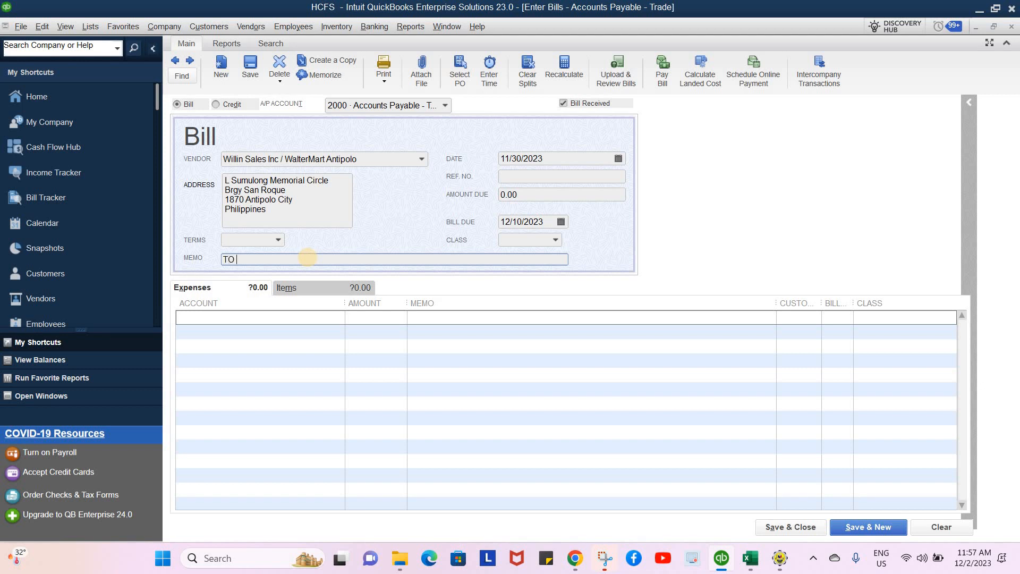
type("RECORD RENTAL FOR MO")
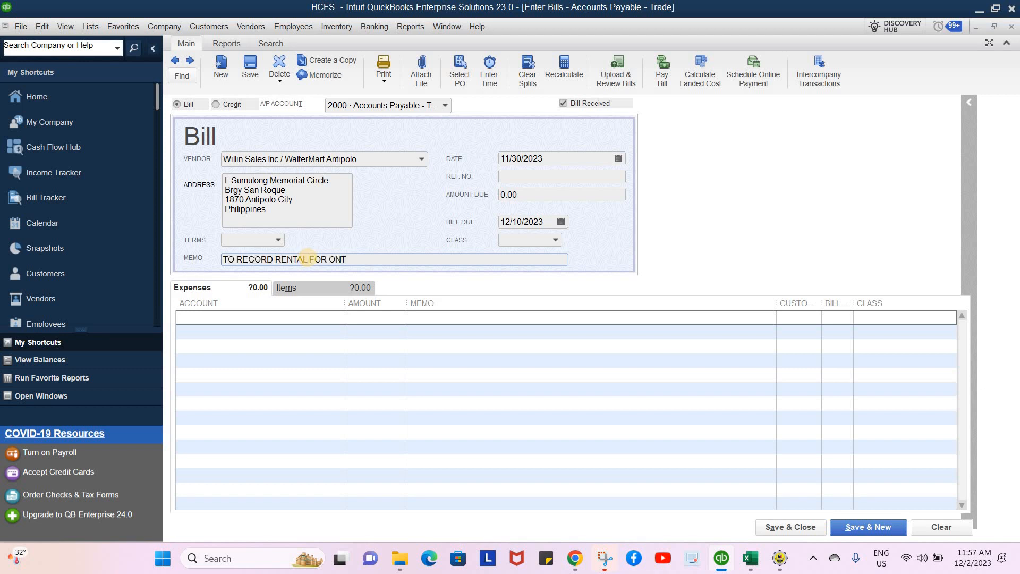
type("NTH OF NOV")
left_click(585, 179)
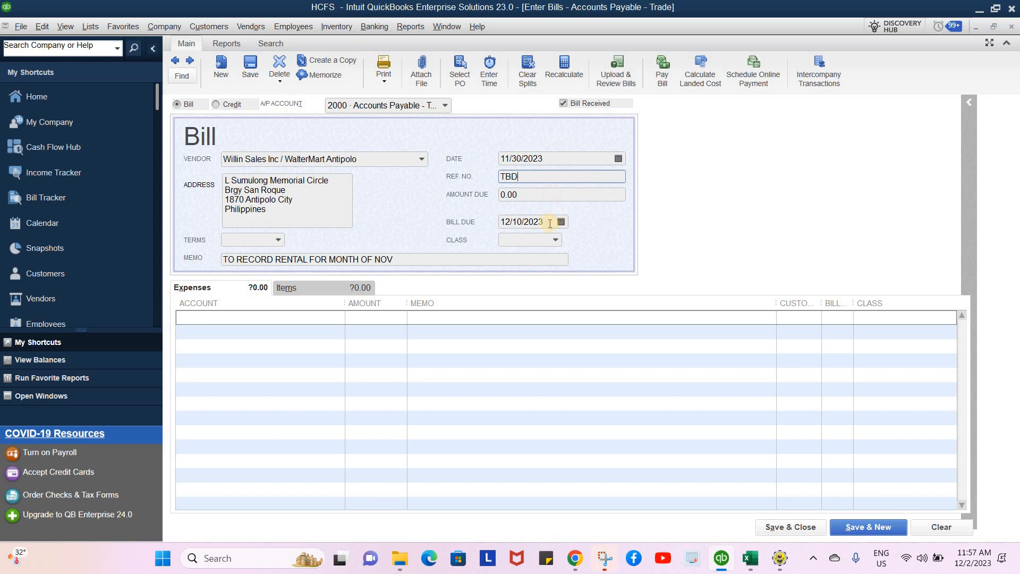
- Set the class to WANT for both the bill and its first expense line
left_click(555, 240)
left_click(539, 317)
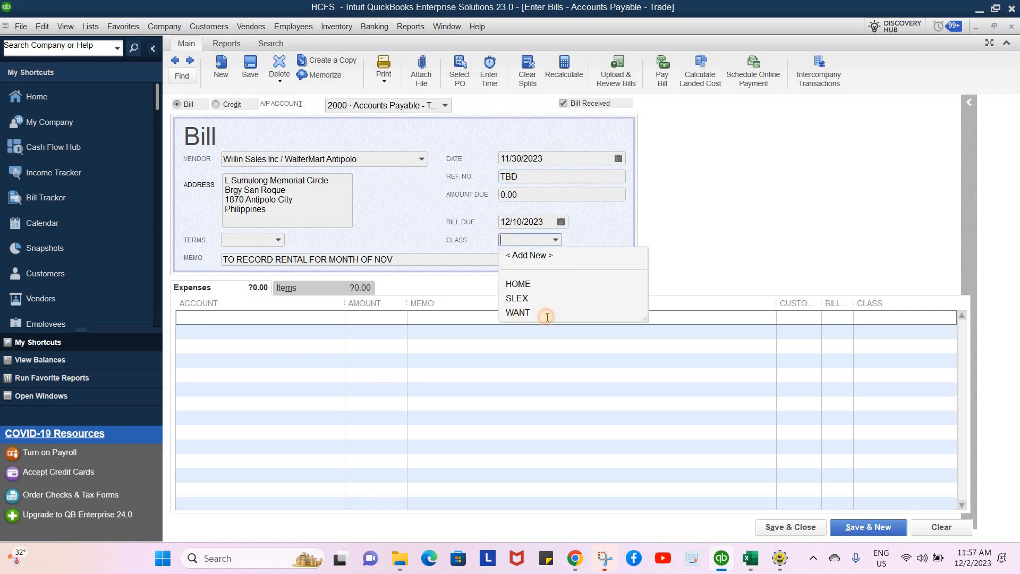
left_click(950, 317)
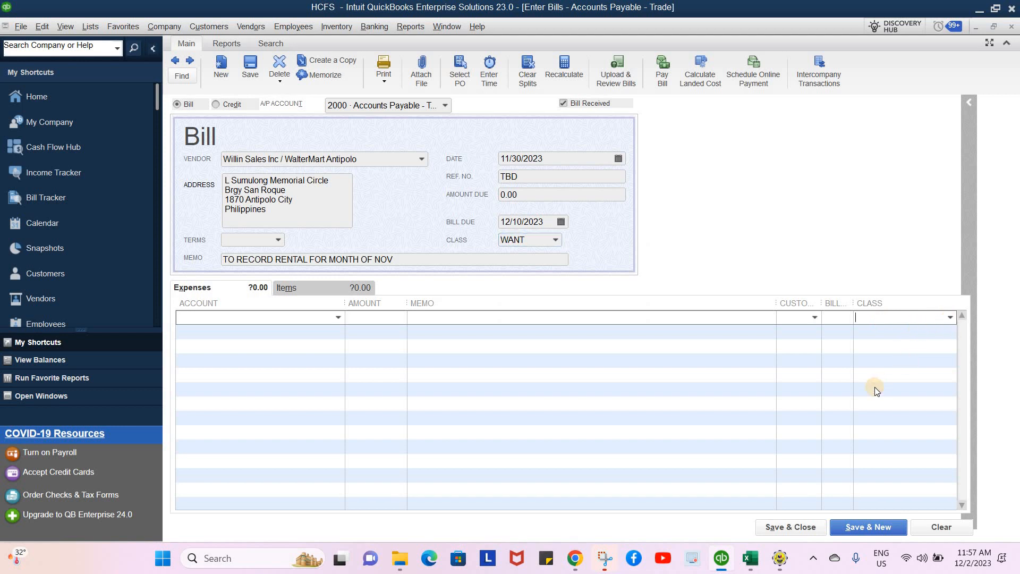
- Assign the first expense line to 6002 · Rental Expense_Walter Antipolo and enter the amount 32,100 from the Excel rental computation
left_click(339, 319)
left_click(340, 317)
scroll(357, 266, "up", 5)
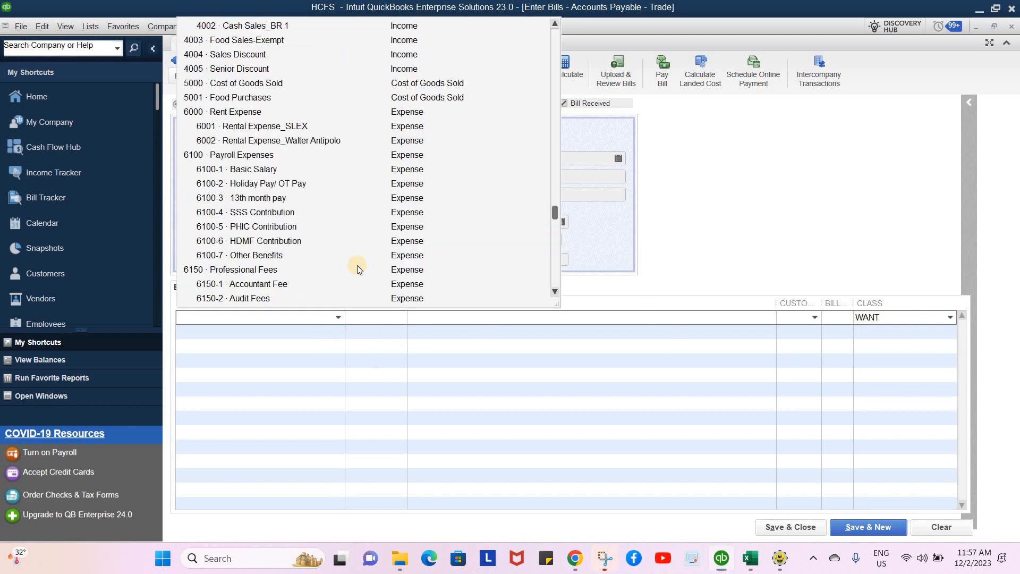
left_click(308, 272)
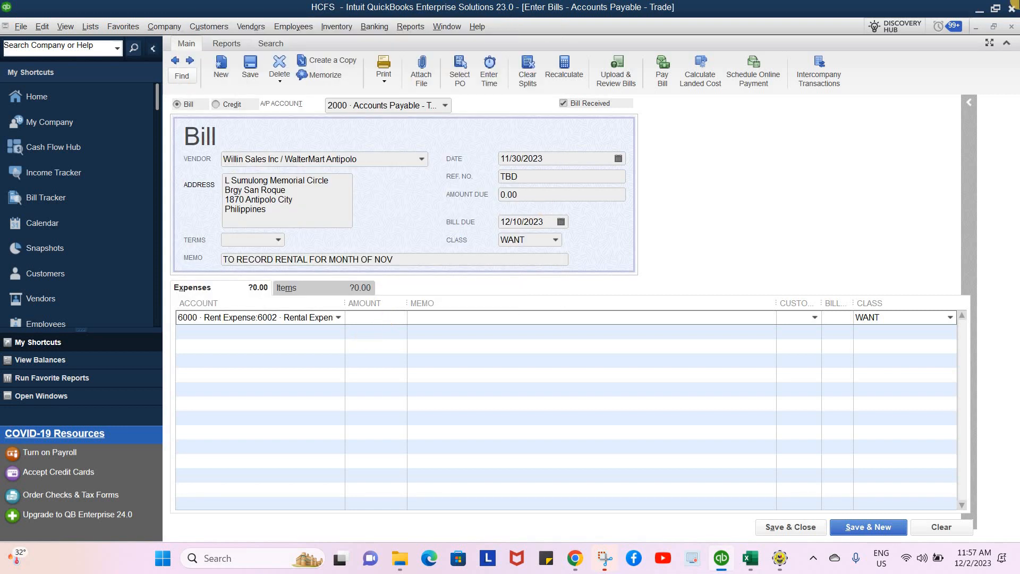
left_click_drag(1019, 185, 738, 64)
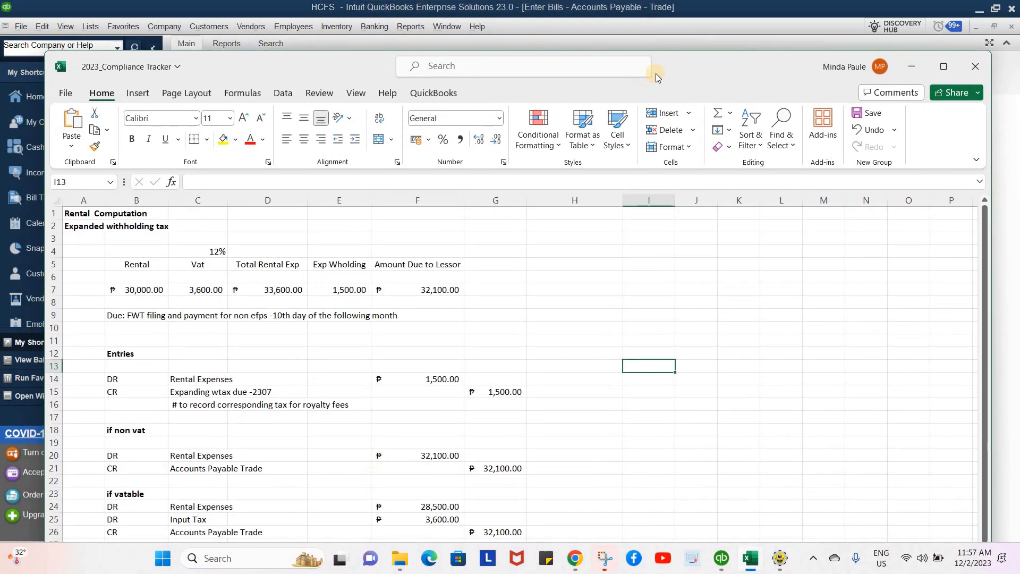
left_click_drag(691, 65, 1019, 58)
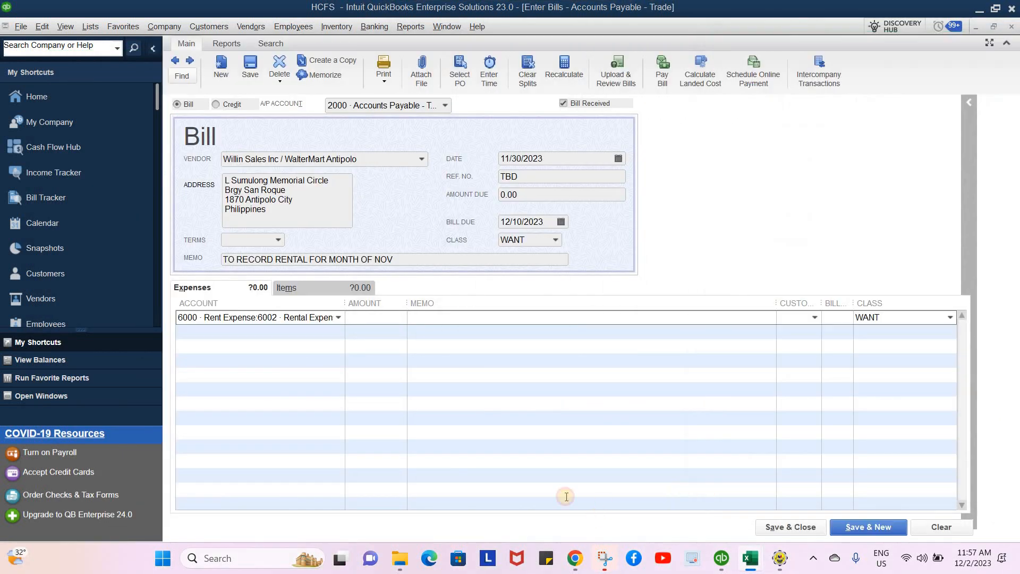
left_click(397, 315)
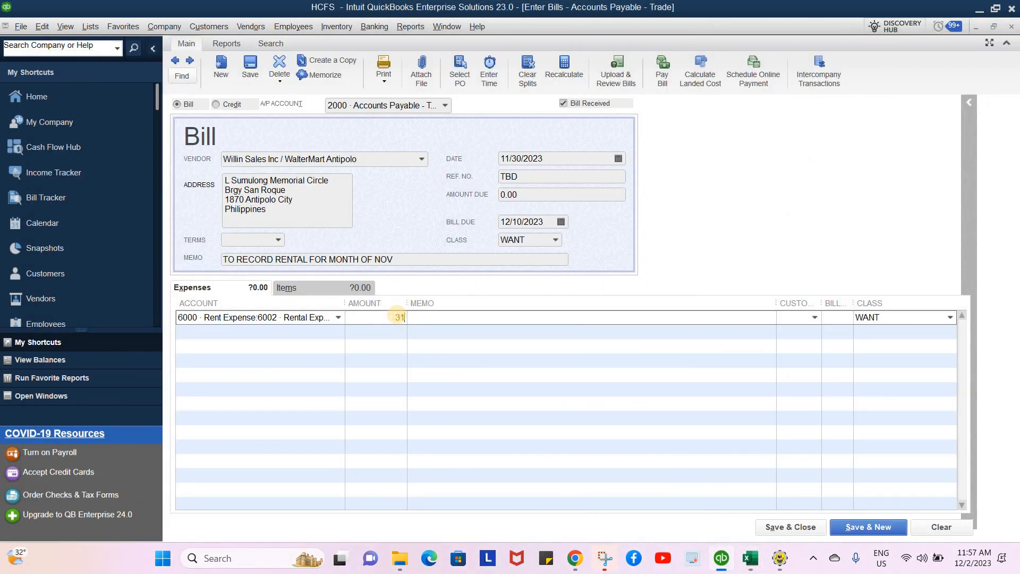
type("32,100")
key("Tab")
- Add a second expense line for 1350 · Input VAT with an amount of 3,600
left_click(334, 332)
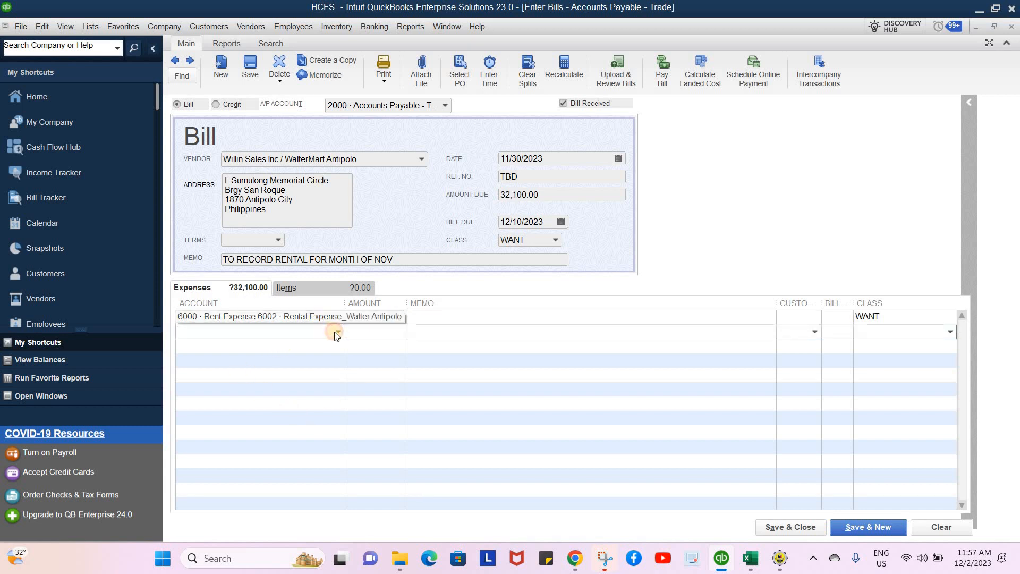
left_click(334, 331)
scroll(346, 269, "up", 20)
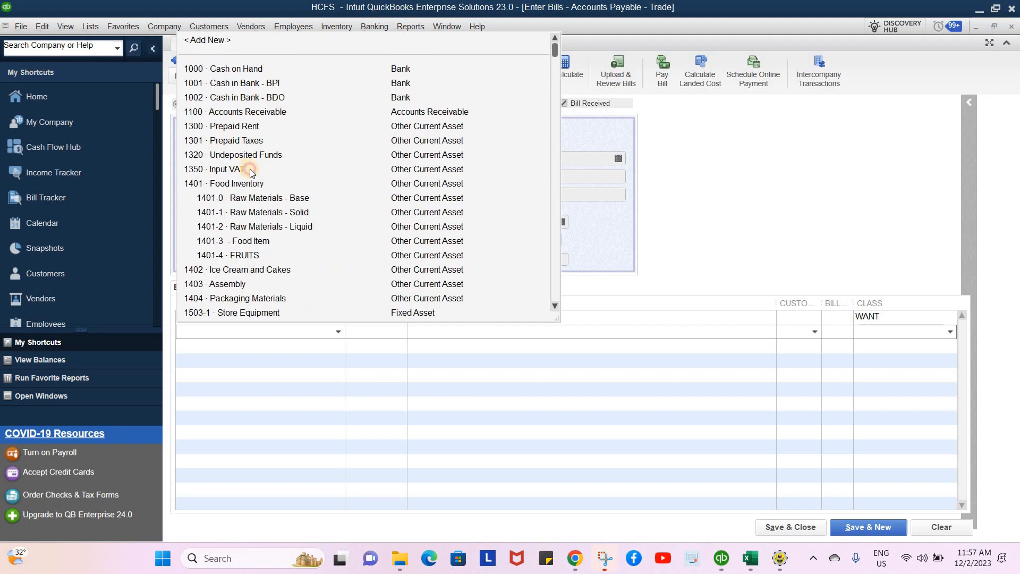
left_click(250, 169)
left_click(374, 331)
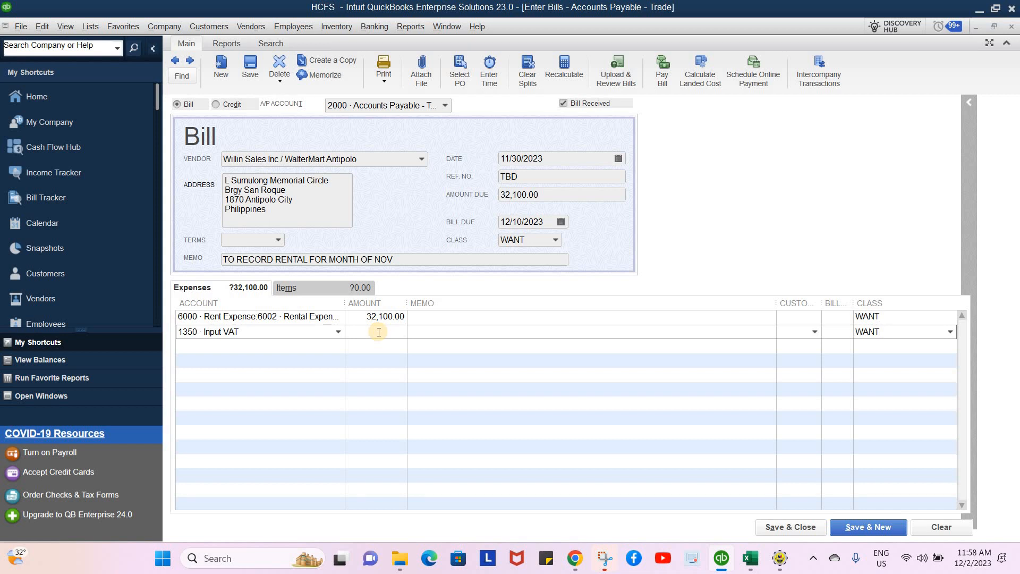
type("3600")
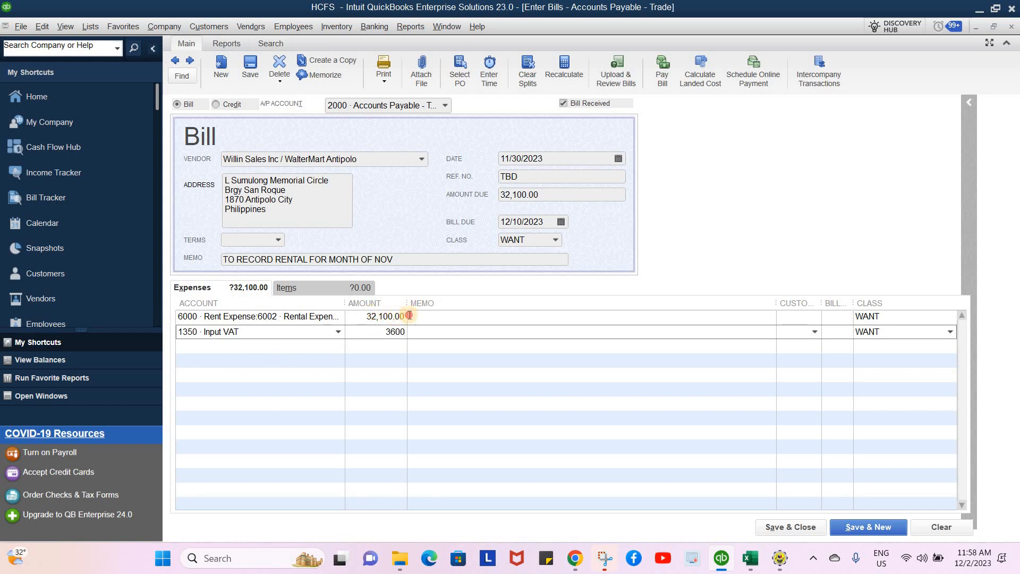
- Change the rental expense line's amount to 28,500
left_click(409, 315)
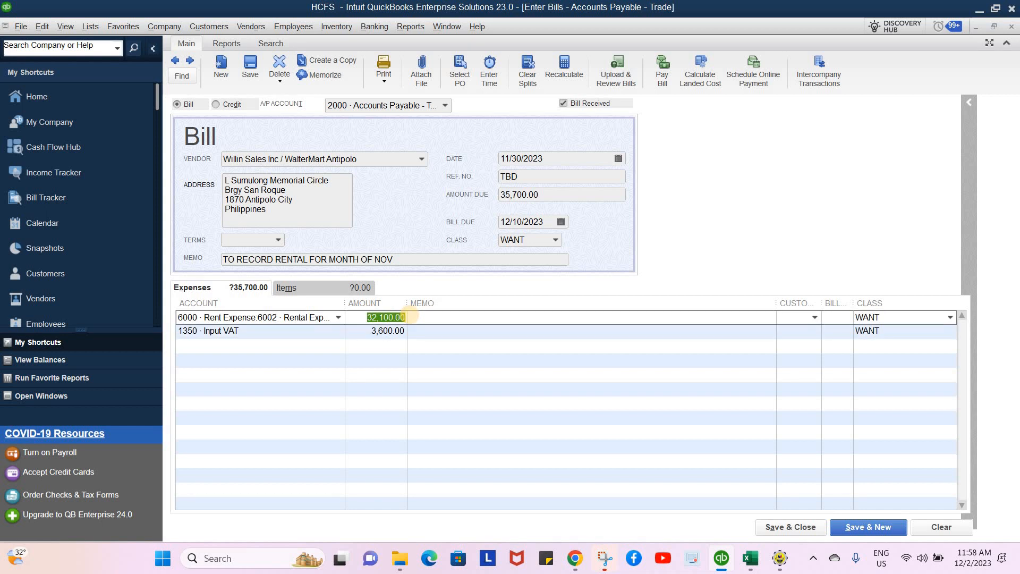
type("285000")
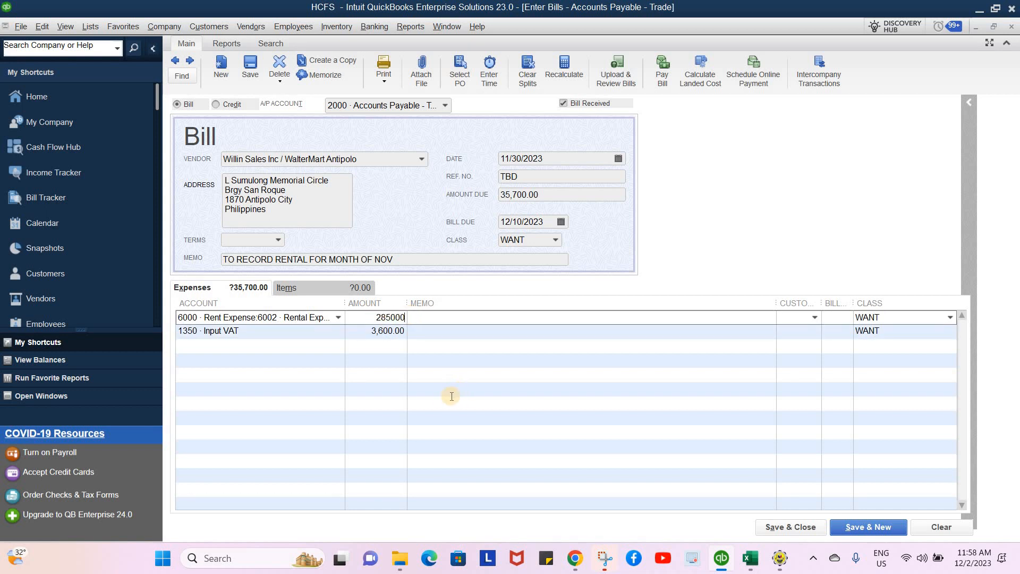
key("BackSpace")
- Clear the account and amount of the Input VAT line and set the rental expense line's amount to 32,100
left_click(384, 329)
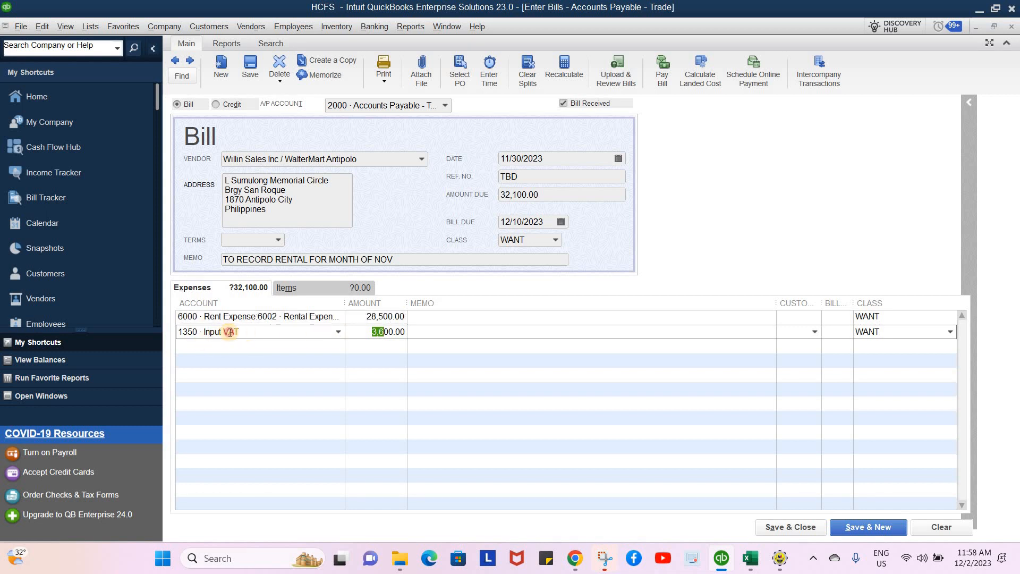
left_click(175, 335)
key("Delete")
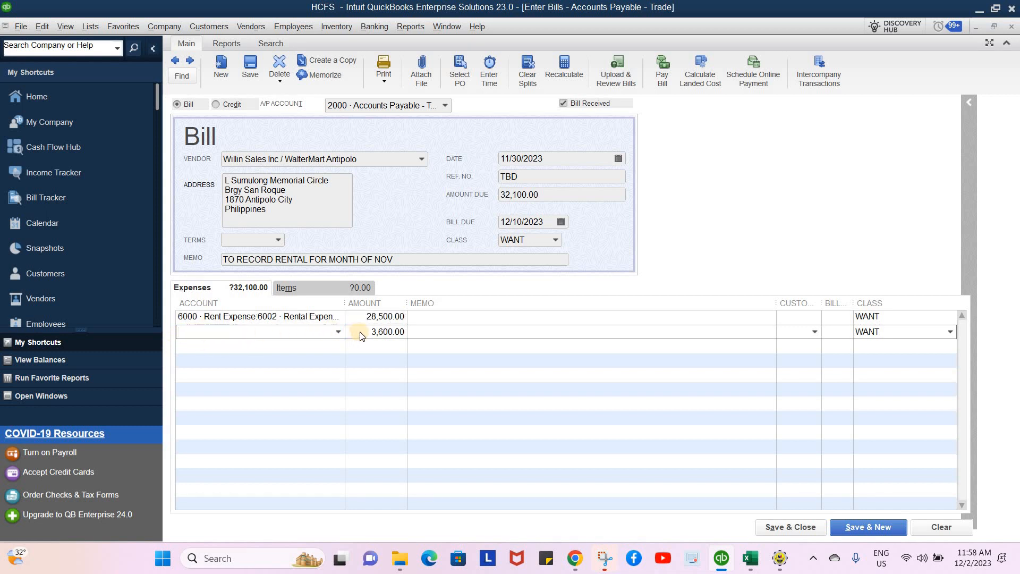
left_click(390, 332)
key("Delete")
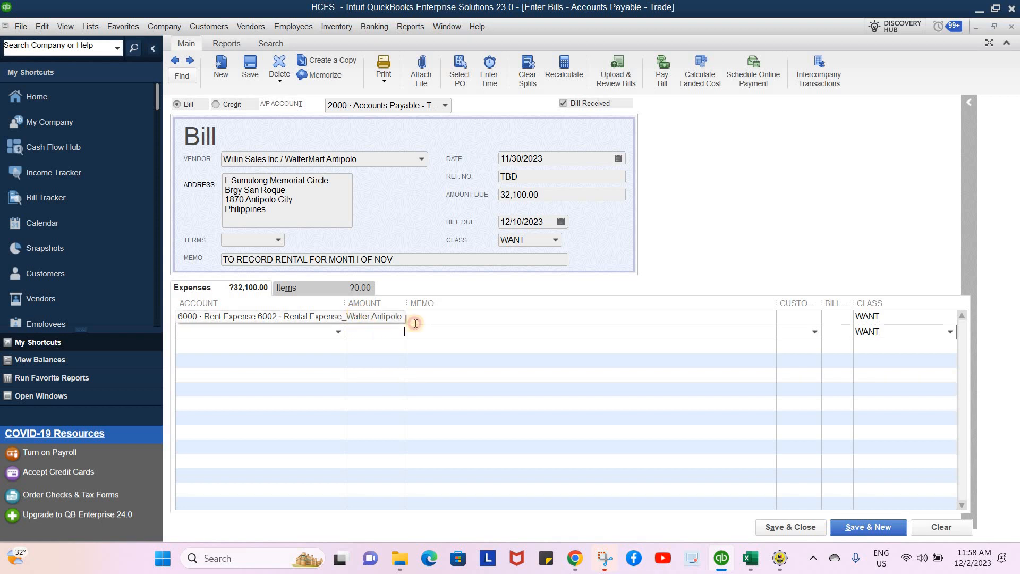
key("Up")
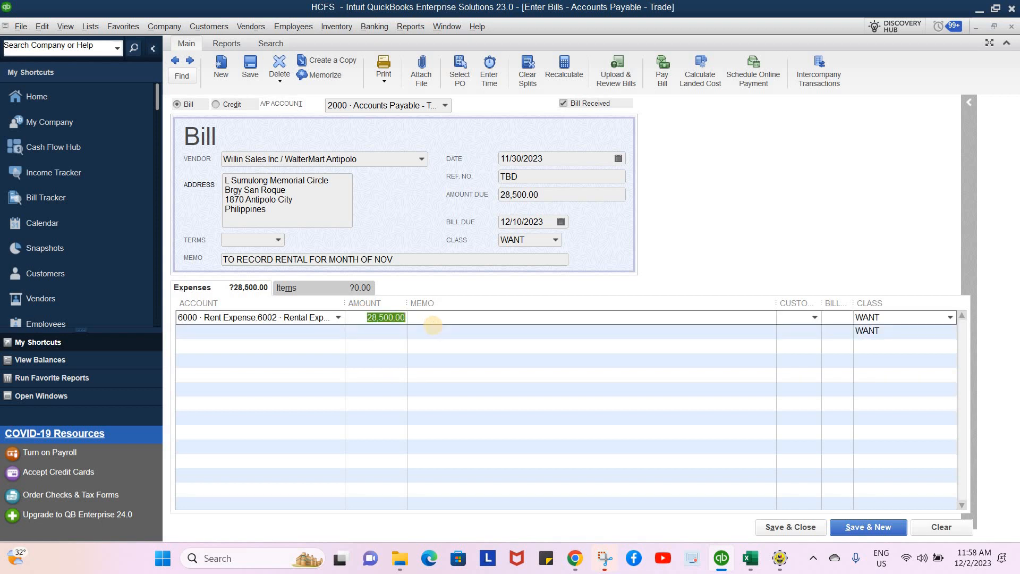
type("32100")
key("Tab")
- Copy the bill memo into the memo of the rental expense line
left_click_drag(400, 255, 192, 271)
key("ctrl+c")
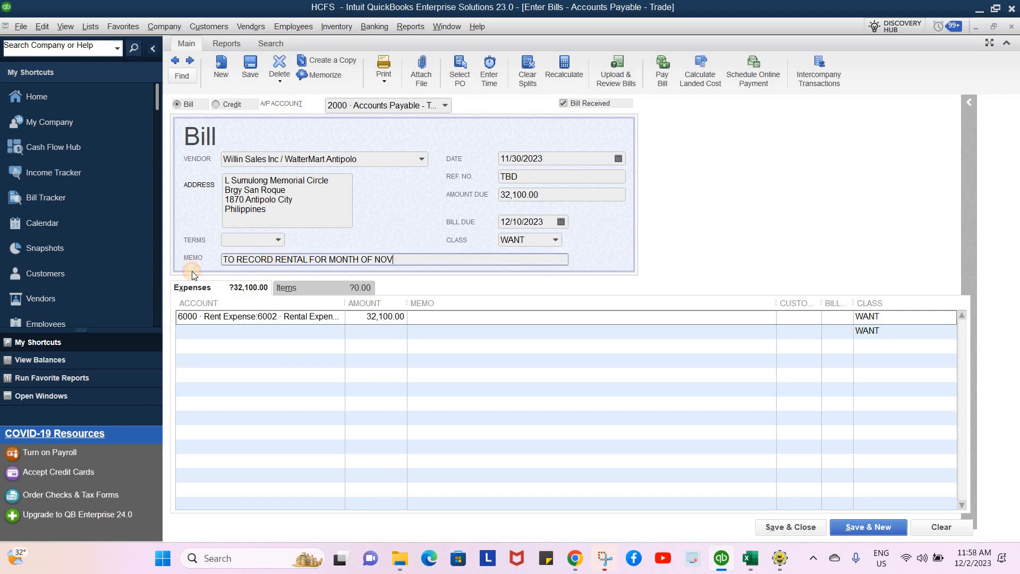
left_click(463, 319)
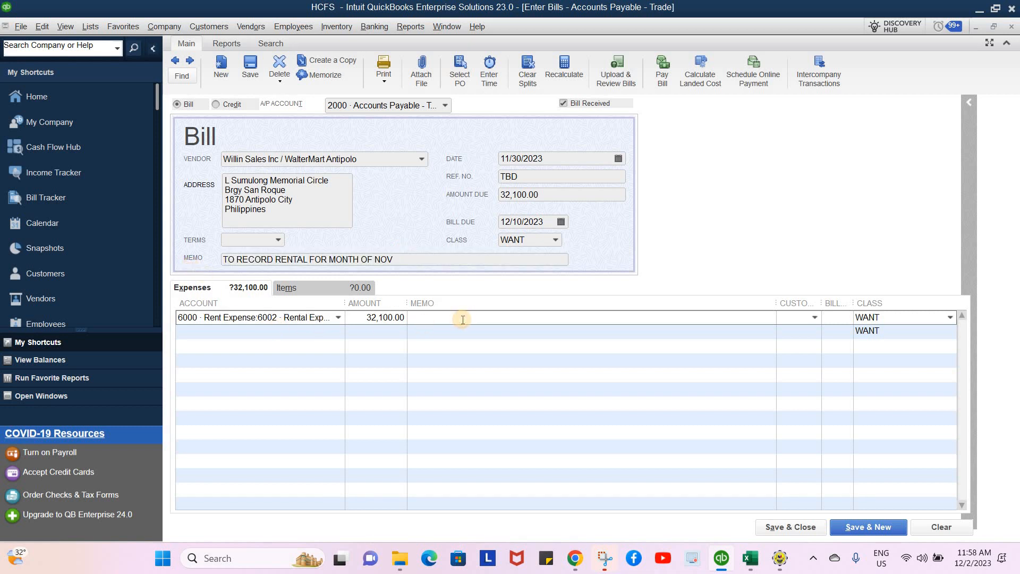
key("ctrl+v")
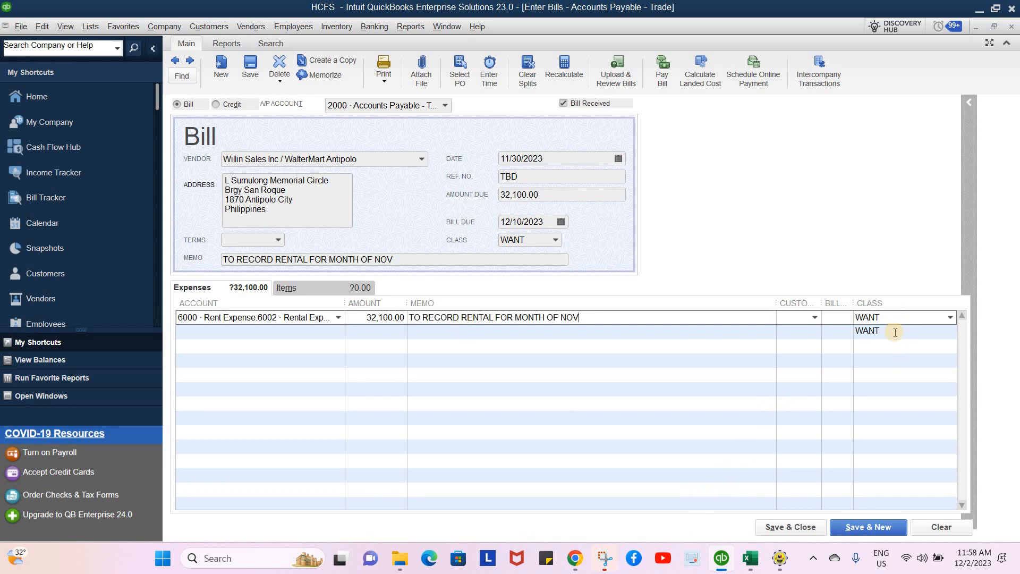
- Clear the leftover WANT class from the empty second expense line, and save and close the bill
left_click_drag(895, 333, 804, 359)
key("BackSpace")
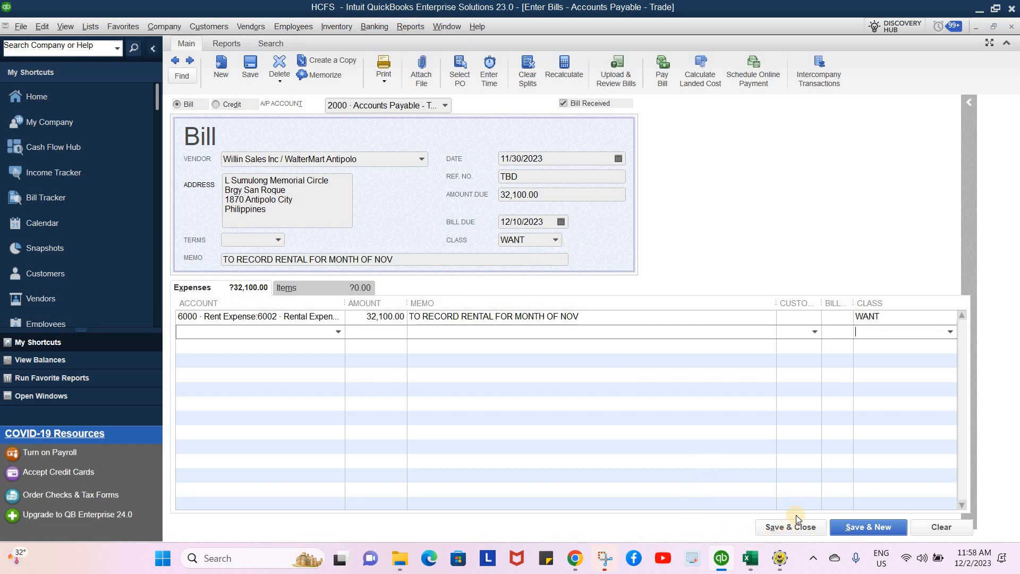
left_click(774, 528)
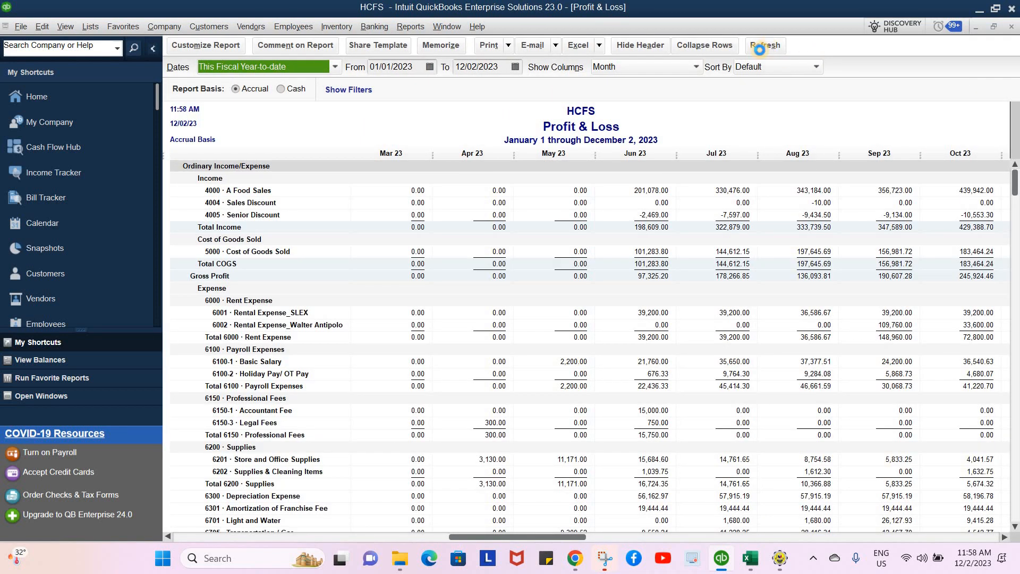
- Check the November rent expense accounts in the refreshed Profit & Loss report
mouse_move(575, 558)
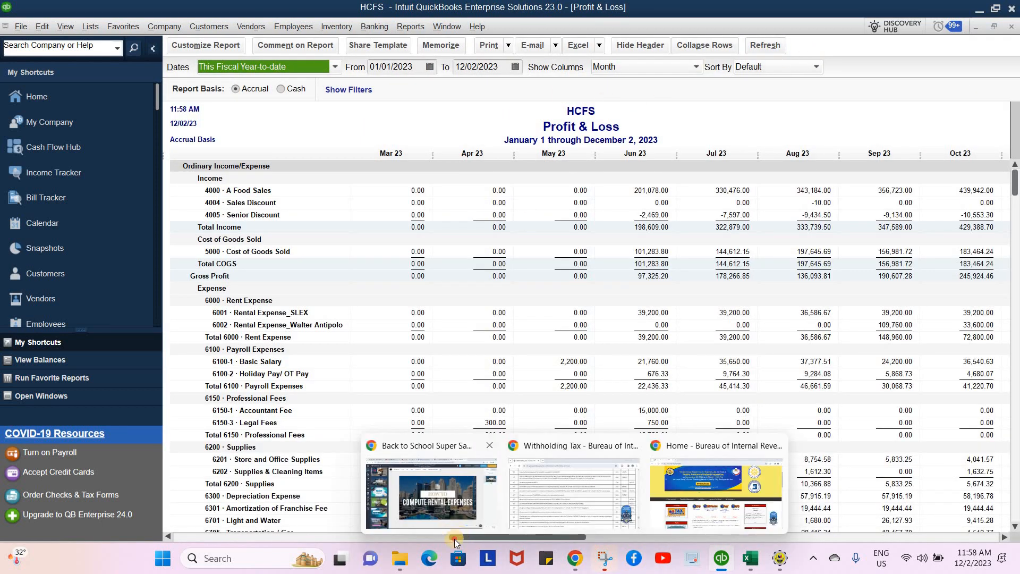
left_click_drag(454, 539, 715, 537)
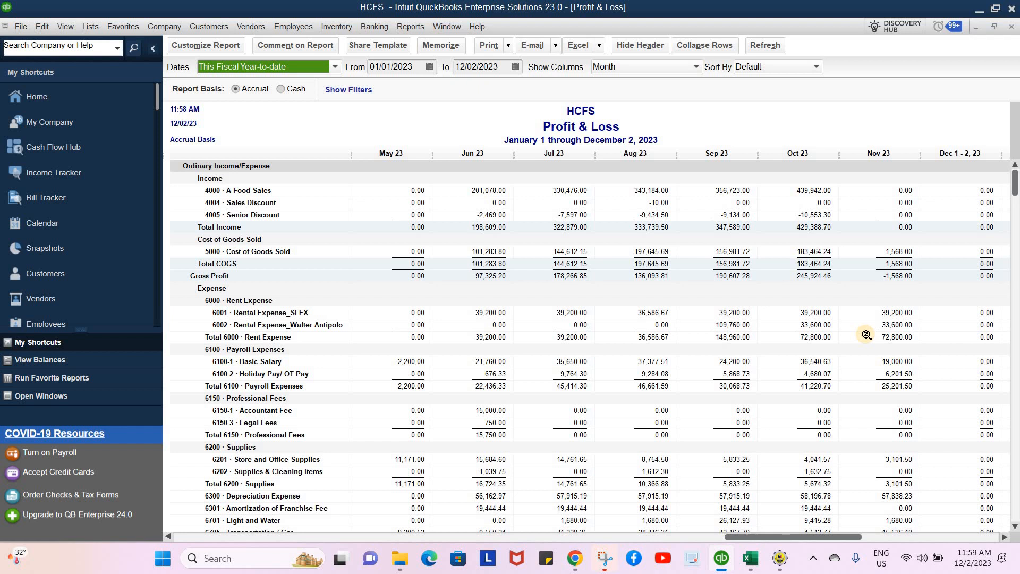
- Open the memorized Balance Sheet report from the Accountant group
left_click(440, 26)
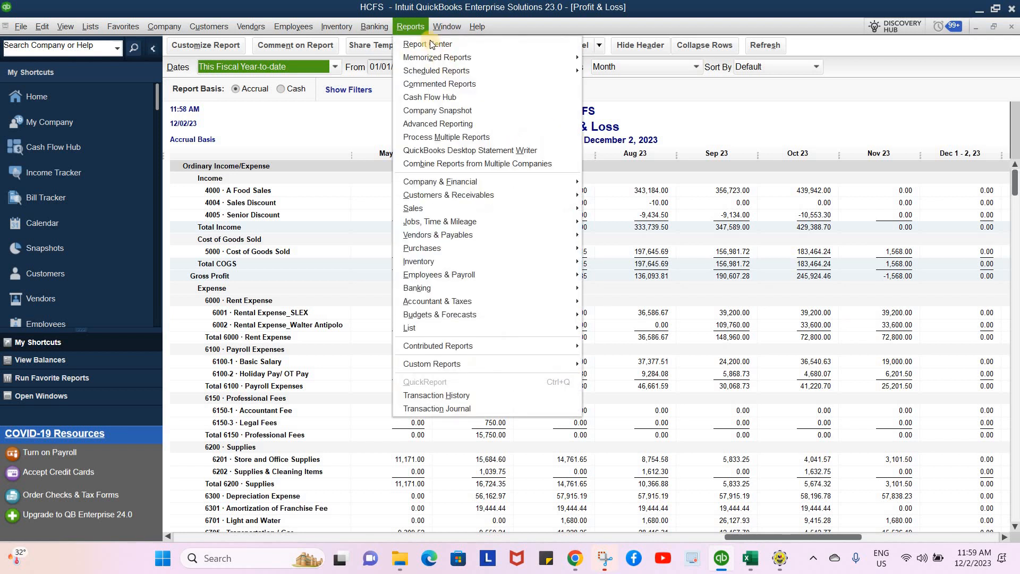
mouse_move(411, 28)
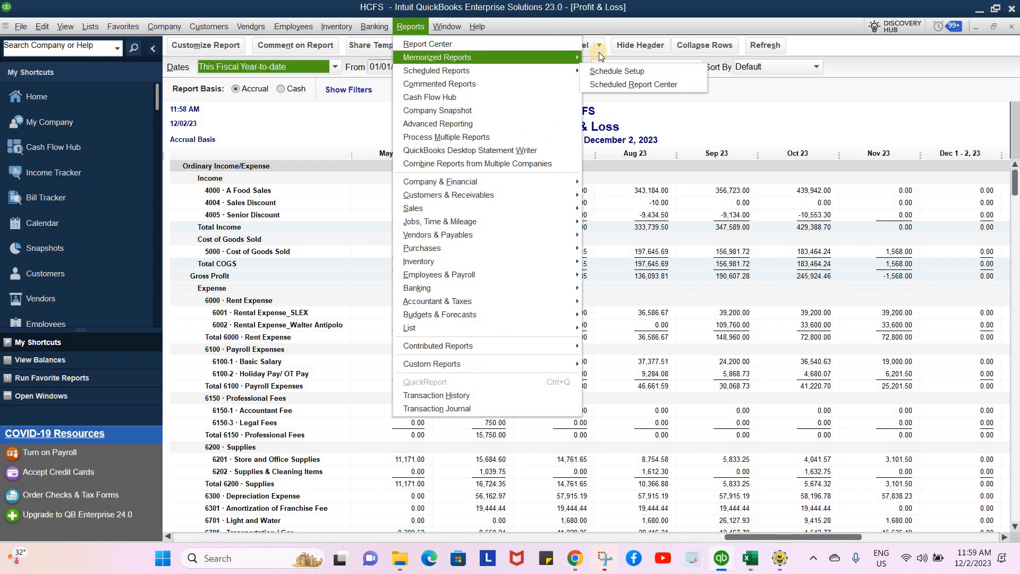
mouse_move(558, 57)
mouse_move(609, 75)
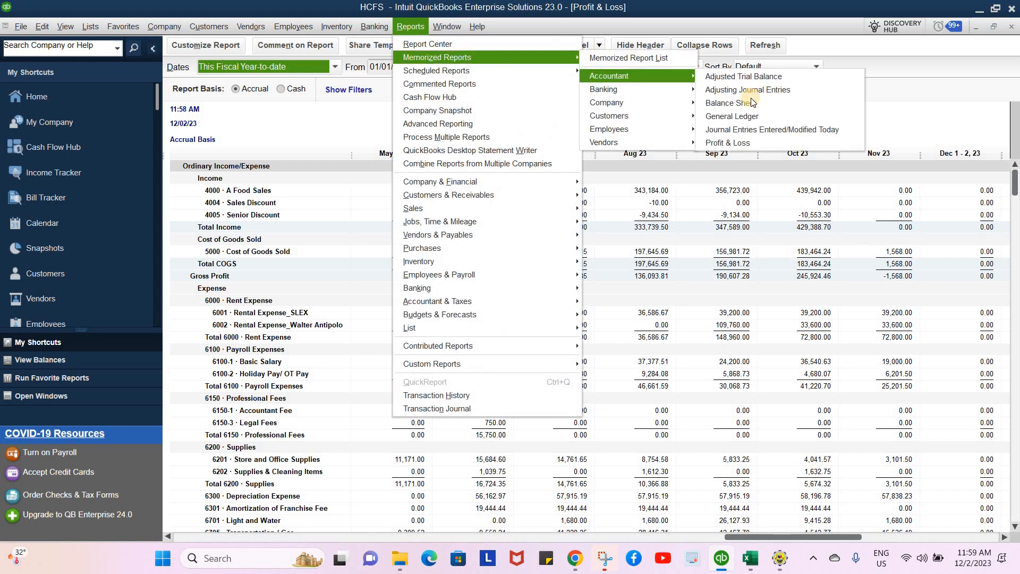
left_click(750, 103)
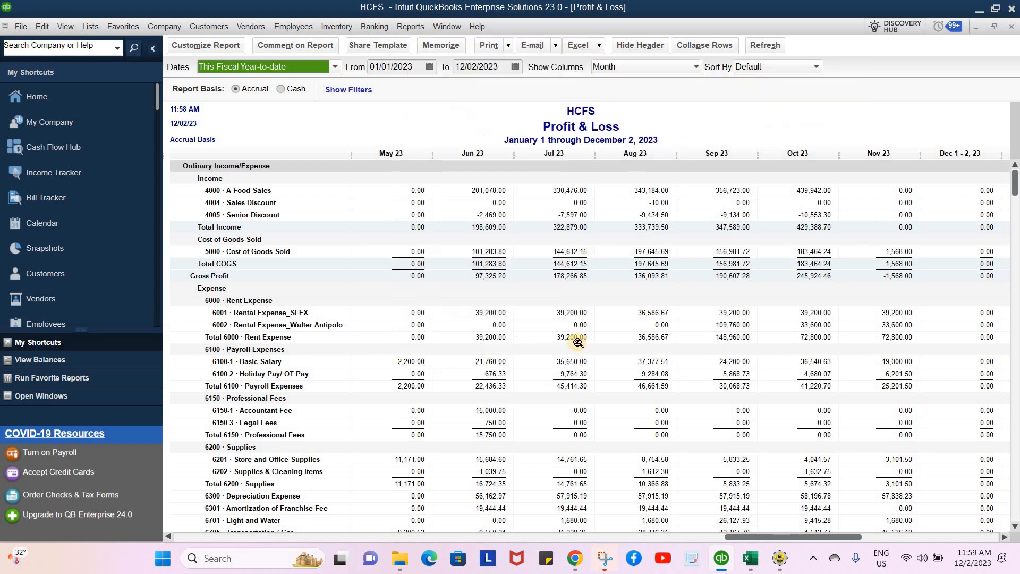
- Open the transactions behind the Nov 30, 23 balance of account 2012 Withholding Exp Tax Pay 2307 and widen the Split column
scroll(415, 374, "down", 20)
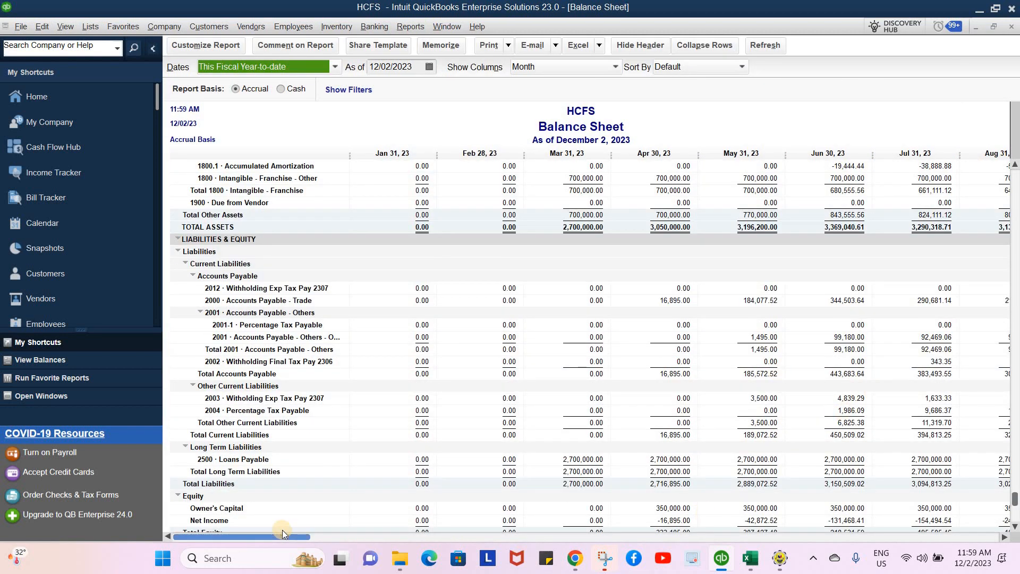
left_click_drag(375, 535, 948, 495)
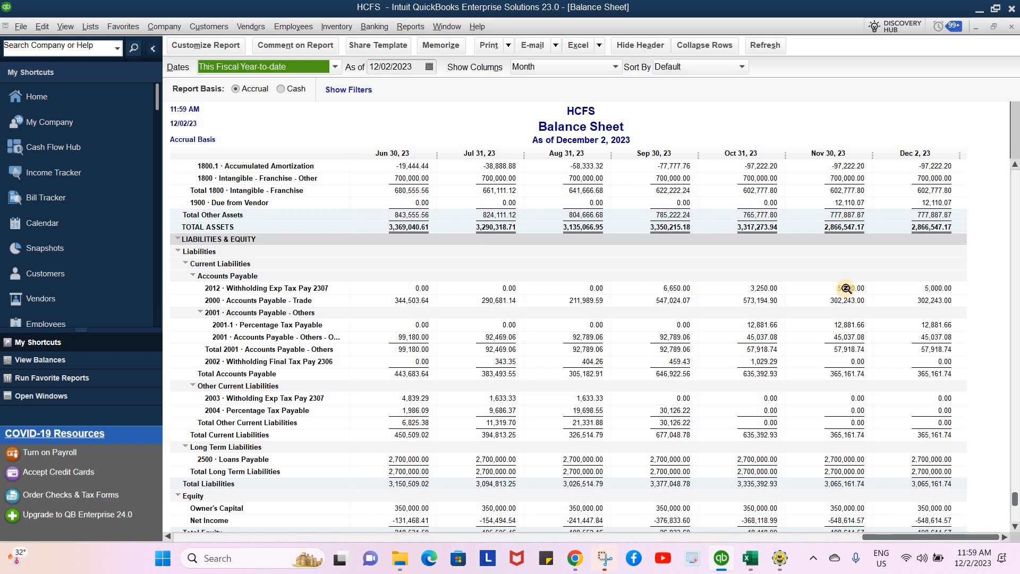
double_click(800, 287)
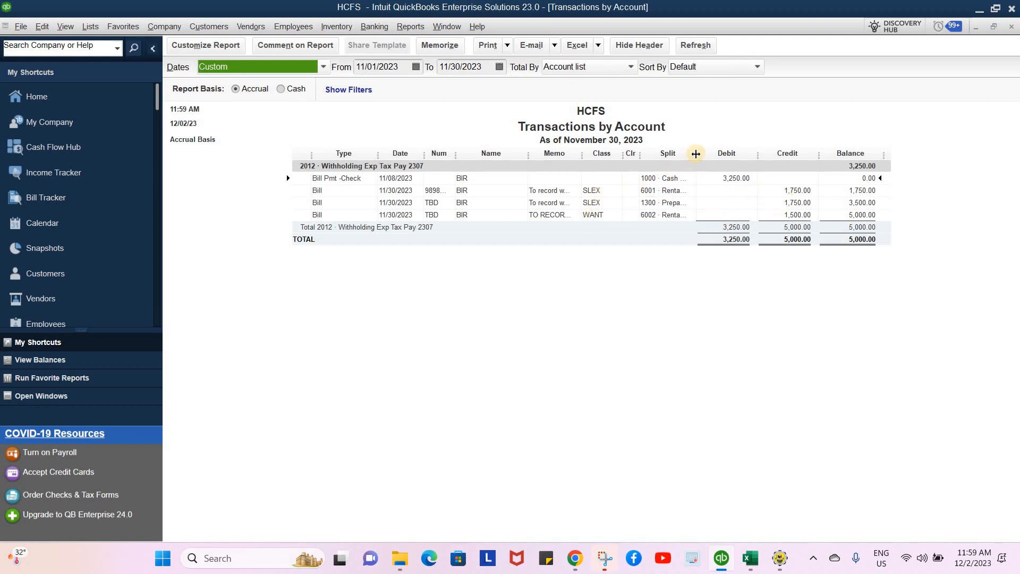
left_click_drag(697, 154, 716, 151)
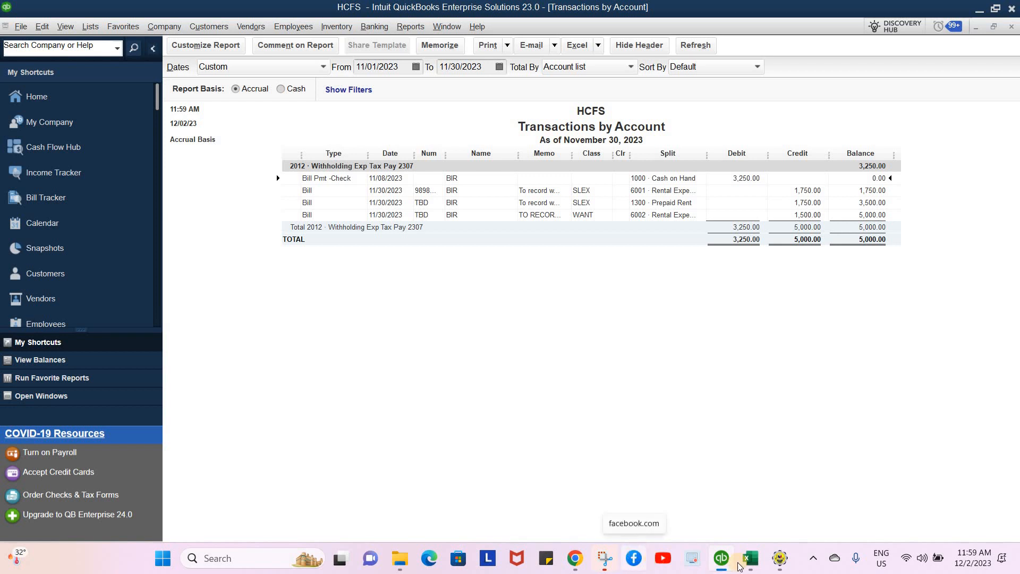
- Switch to the 2023_Compliance Tracker workbook in Excel and review the rental computation with its withholding, non-VAT and vatable entries
mouse_move(750, 558)
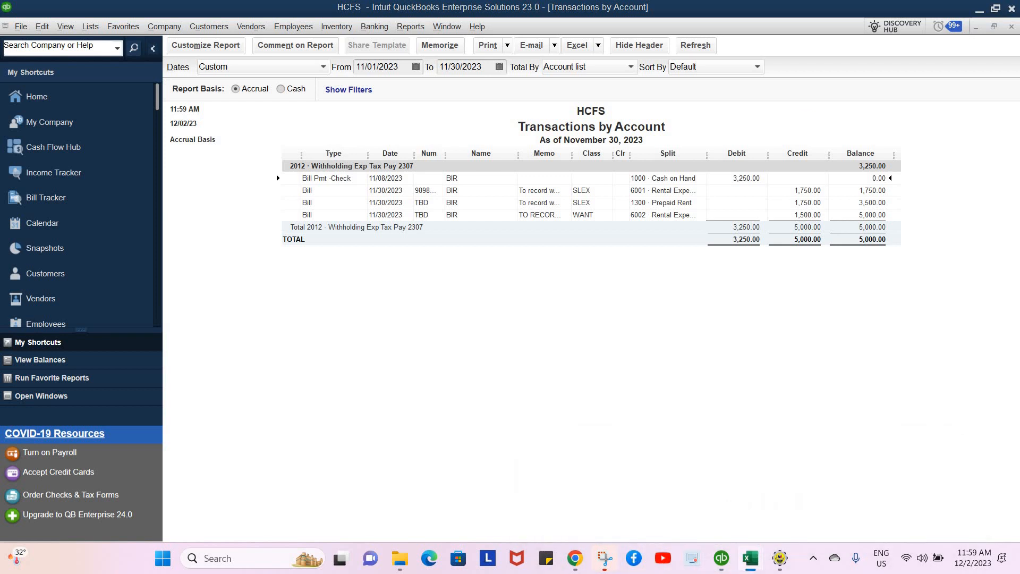
left_click_drag(953, 146, 692, 67)
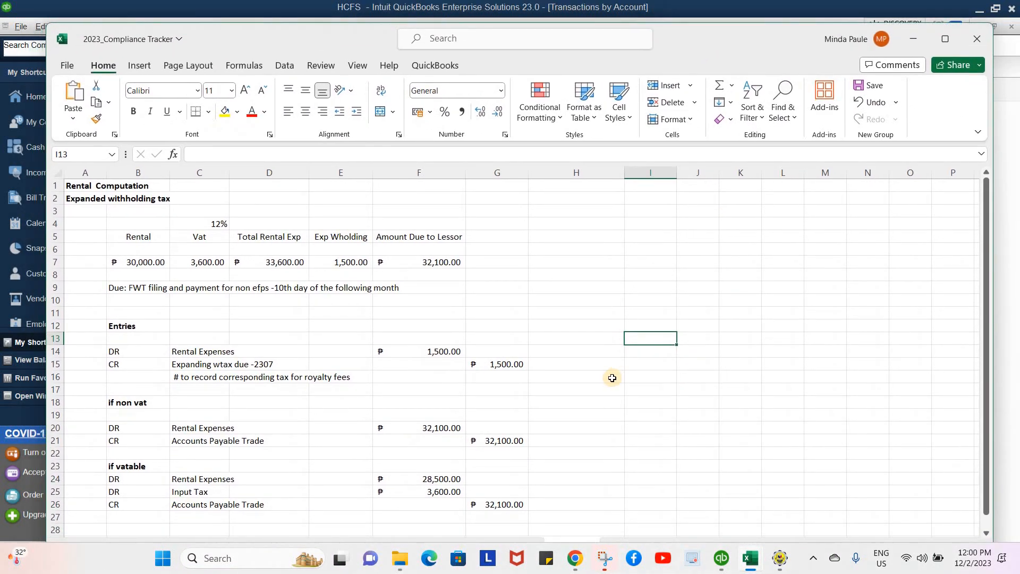
scroll(562, 388, "down", 1)
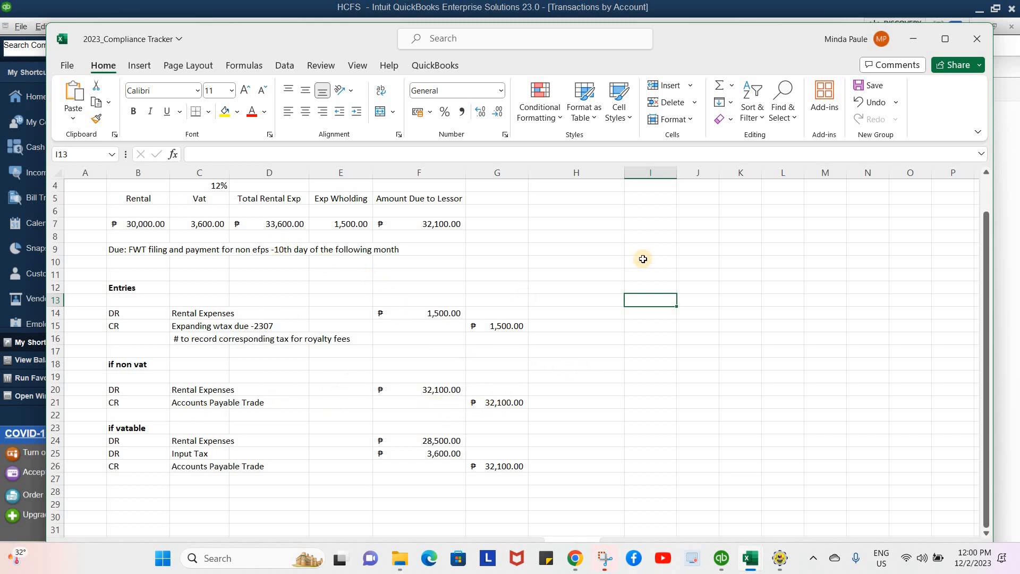
left_click_drag(674, 34, 664, 31)
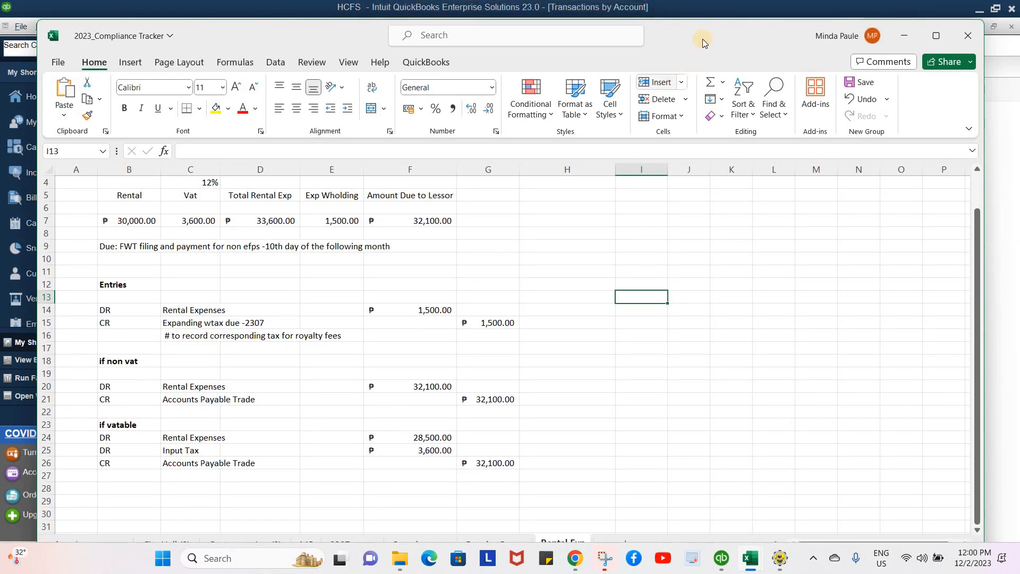